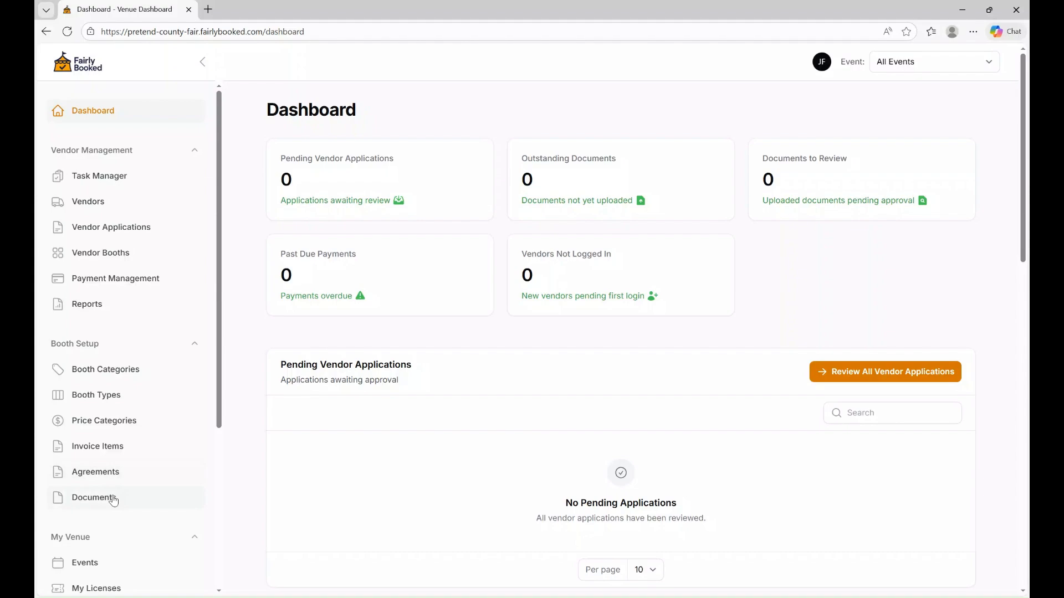
Step: Open the venue documents list and set the event filter to Pretend County Fair 2026
{"action": "left_click", "coordinate": [114, 498]}
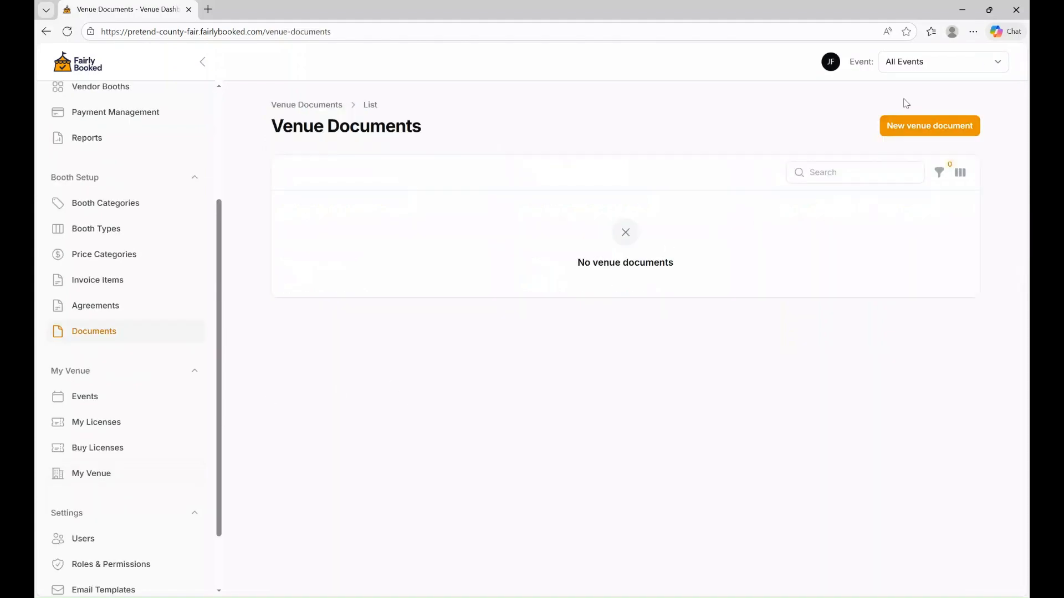
{"action": "left_click", "coordinate": [933, 73]}
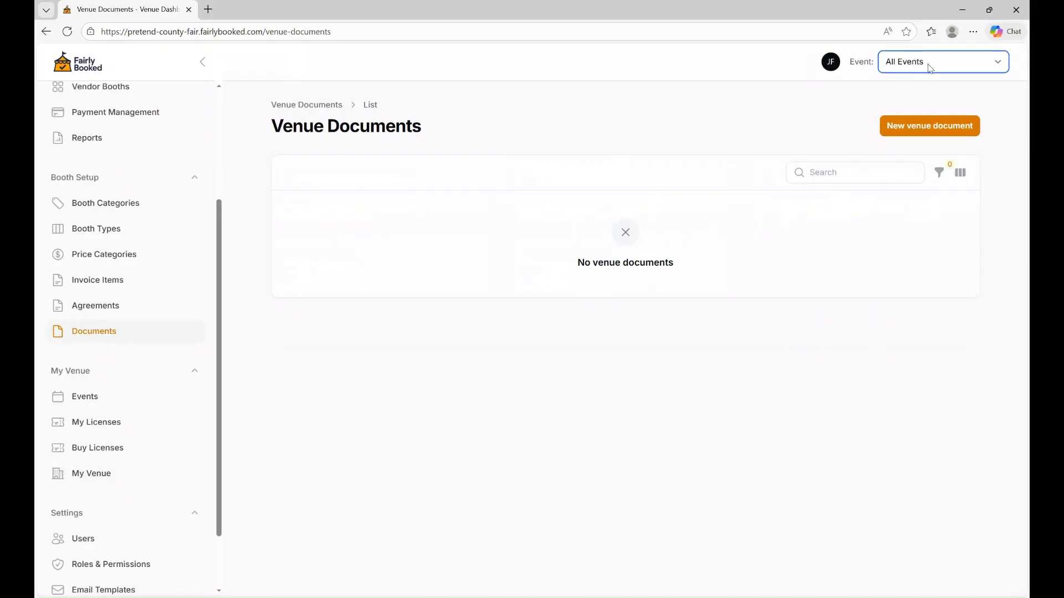
{"action": "left_click", "coordinate": [918, 98]}
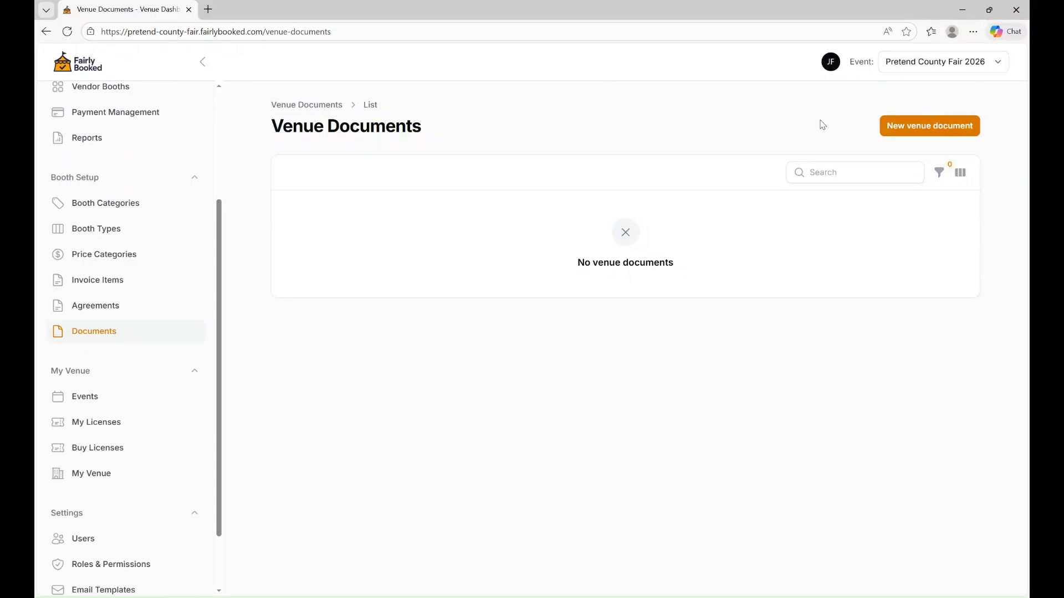
Step: Start a new venue document and name it "Sales Tax License"
{"action": "left_click", "coordinate": [917, 127]}
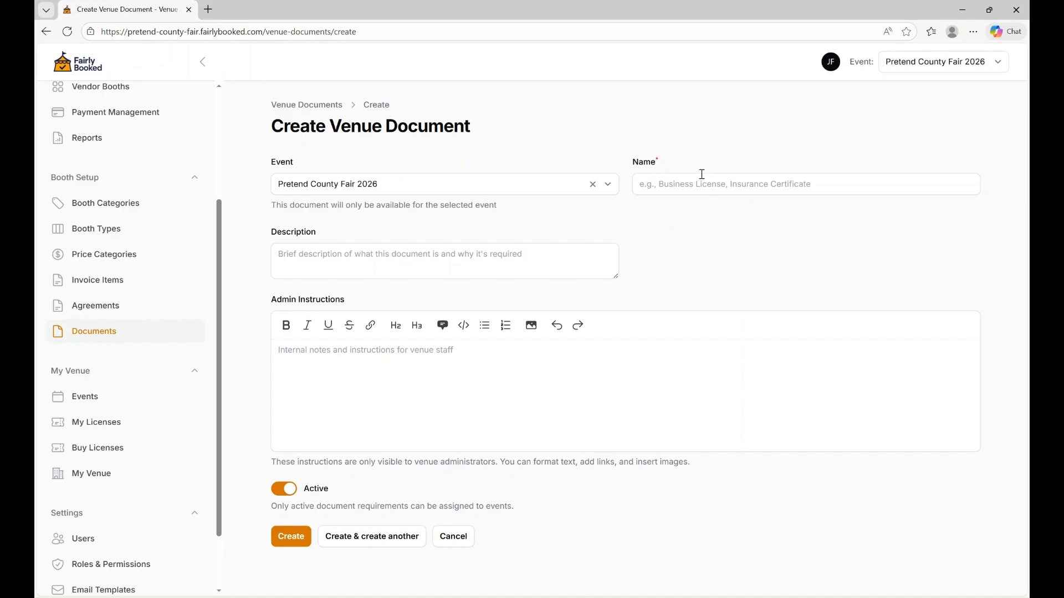
{"action": "left_click", "coordinate": [675, 183]}
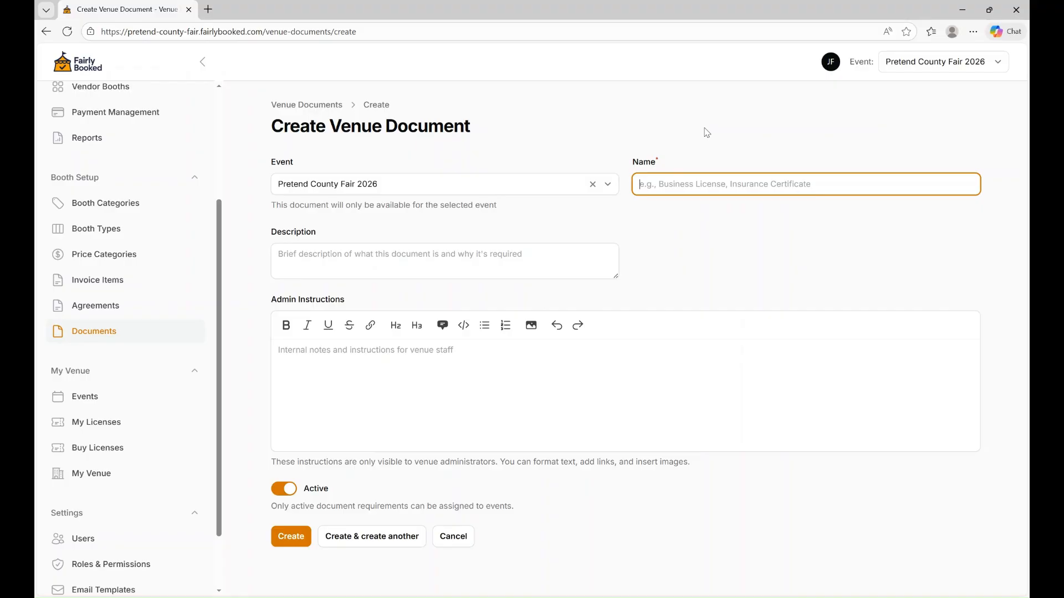
{"action": "type", "text": "Sales "}
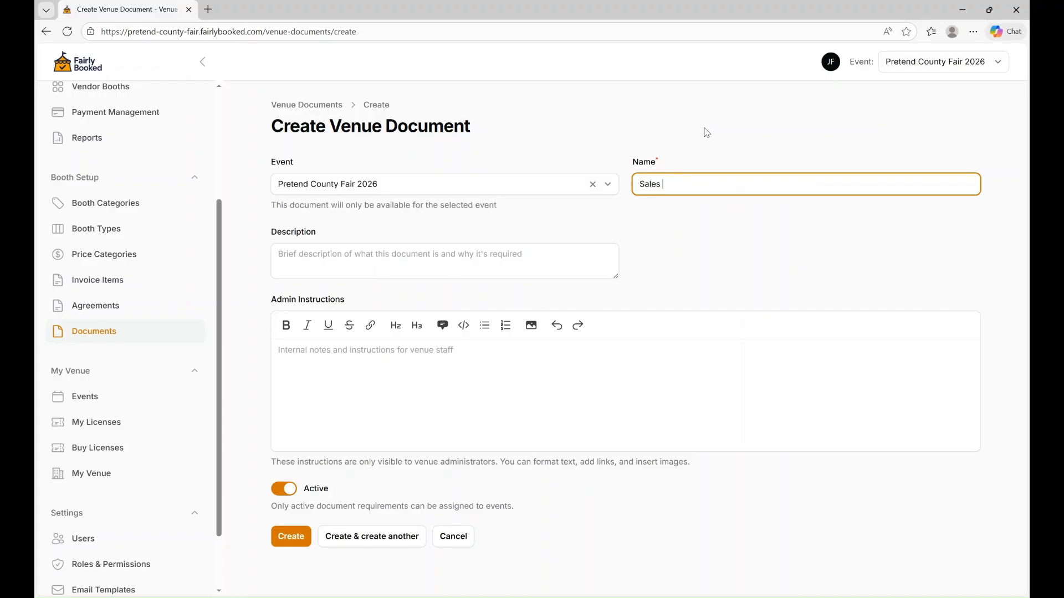
{"action": "type", "text": "Tax License"}
Step: Enter the document description "State issued sales tax license."
{"action": "left_click", "coordinate": [315, 260]}
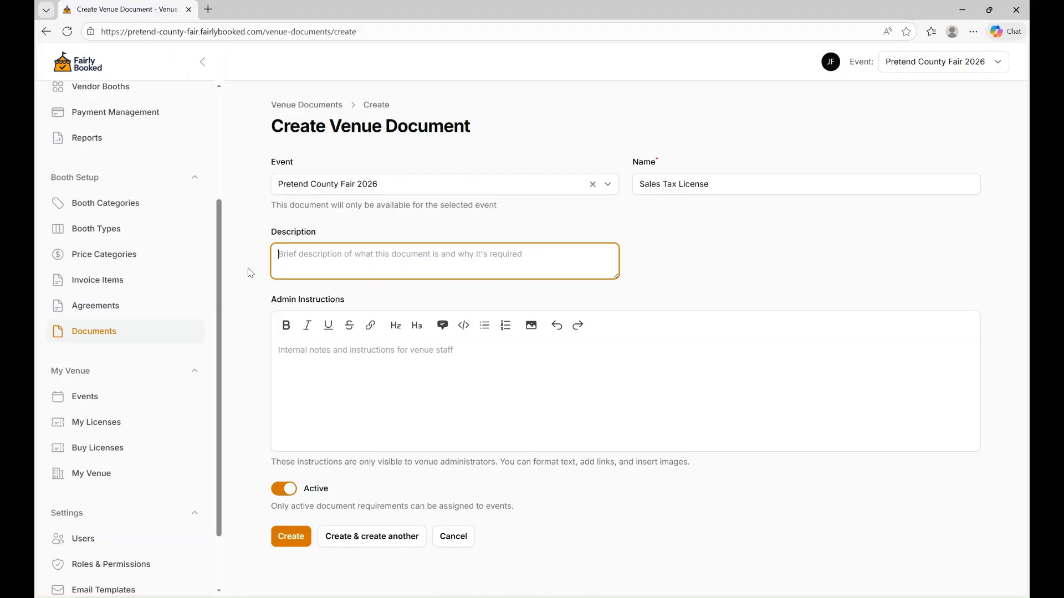
{"action": "type", "text": "State"}
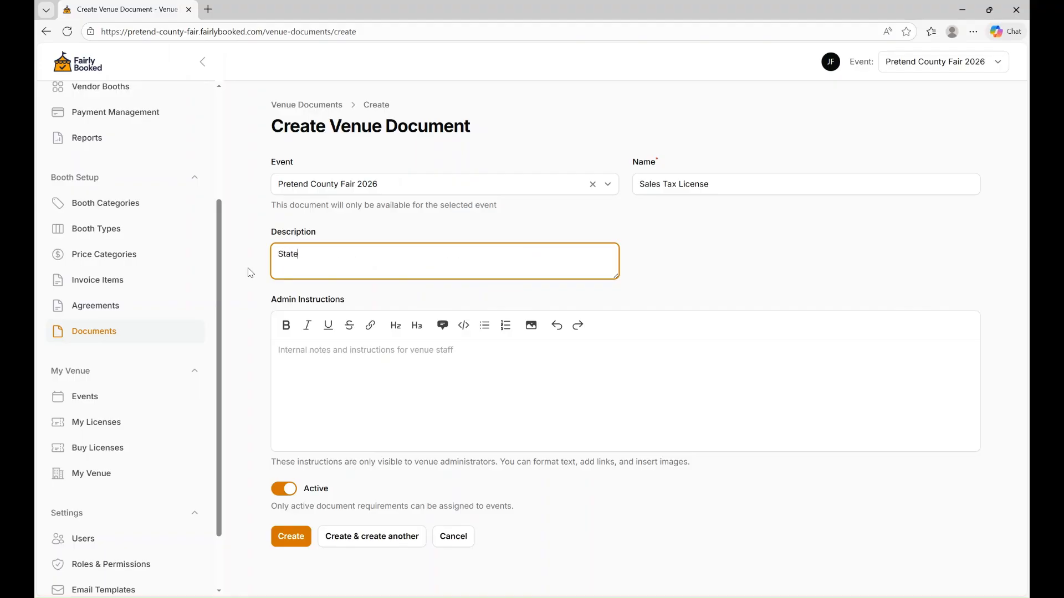
{"action": "type", "text": " issied"}
{"action": "key", "text": "BackSpace"}
{"action": "key", "text": "BackSpace"}
{"action": "key", "text": "BackSpace"}
{"action": "key", "text": "BackSpace"}
{"action": "type", "text": "ued sales tax license."}
Step: Add bulleted admin instructions "Check that the name matches vendor" and "Check that it is not expired", and create the document, continuing with another blank form
{"action": "left_click", "coordinate": [312, 366]}
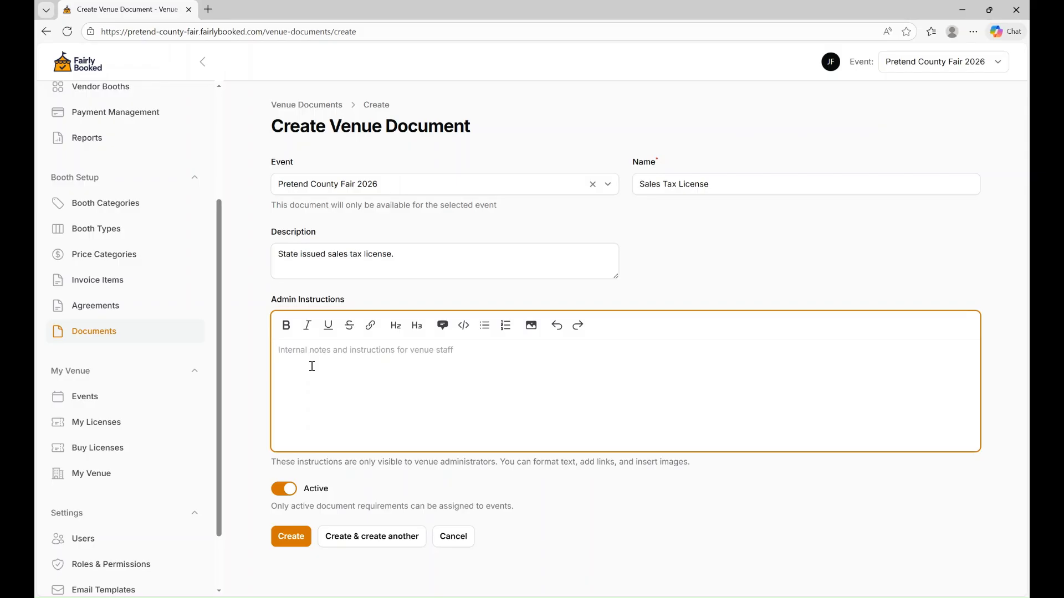
{"action": "left_click", "coordinate": [485, 326]}
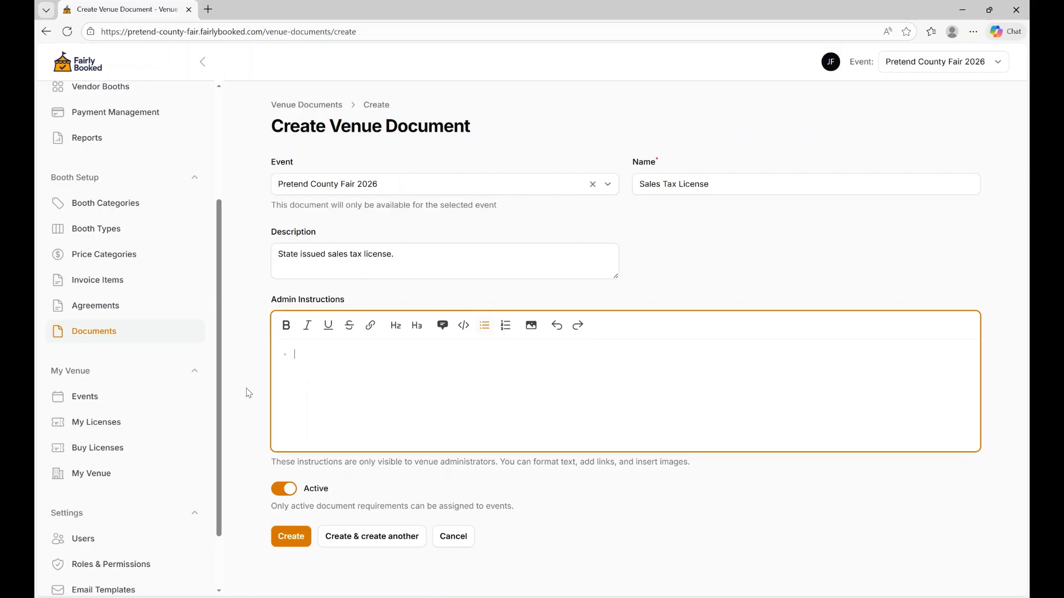
{"action": "type", "text": "Check that the name matches vendor "}
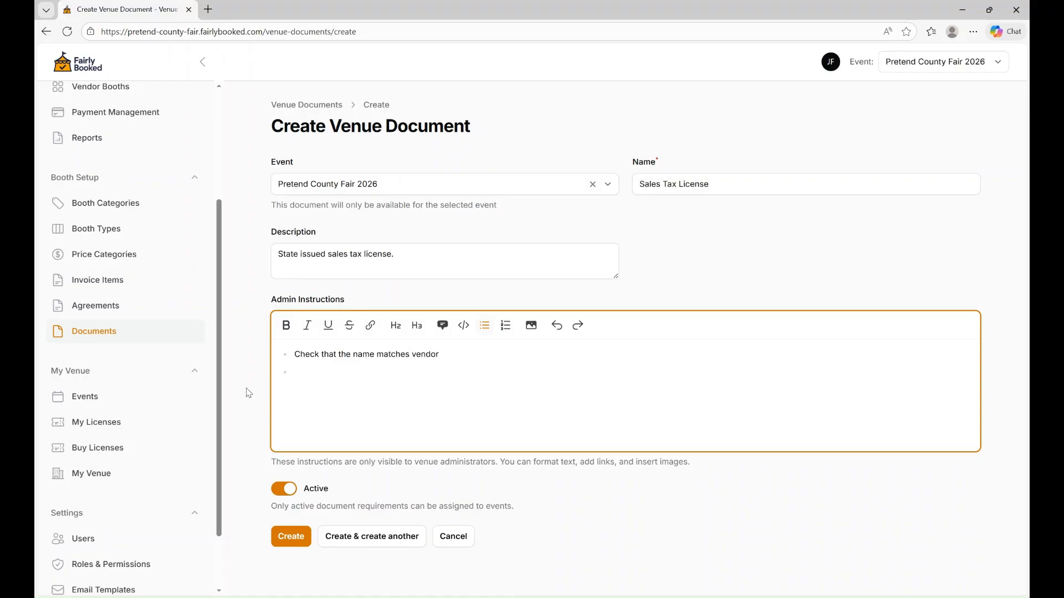
{"action": "type", "text": "Check that it is not expired"}
{"action": "left_click", "coordinate": [348, 543]}
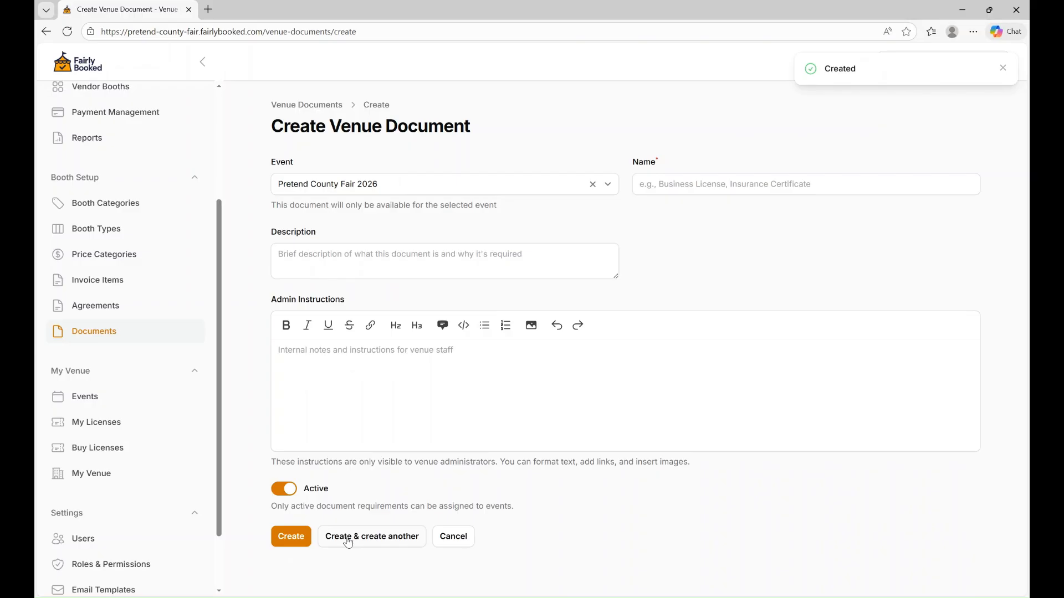
Step: Name the second venue document "Insurance Certifcate"
{"action": "left_click", "coordinate": [666, 185]}
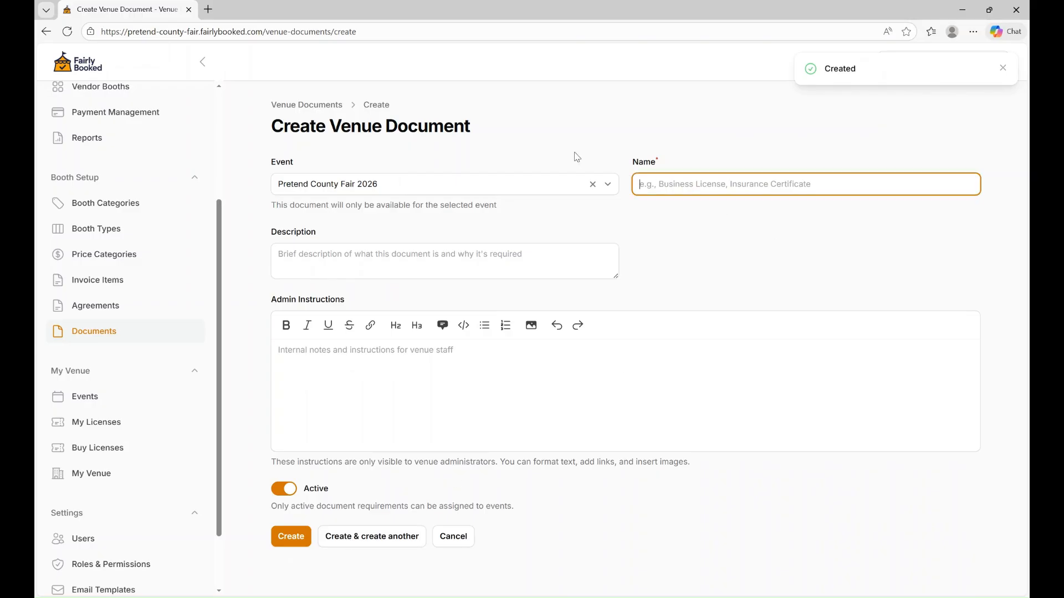
{"action": "type", "text": "Insurance Certif"}
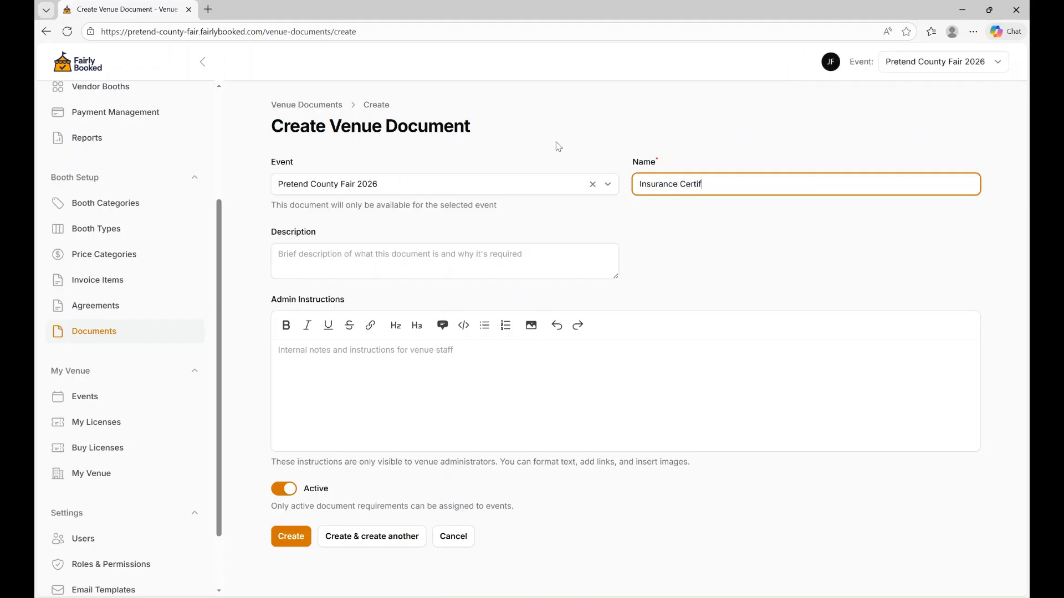
{"action": "type", "text": "cate"}
Step: Enter the insurance document's description "Dates must cover event. Minimum $1 million dollars."
{"action": "key", "text": "Tab"}
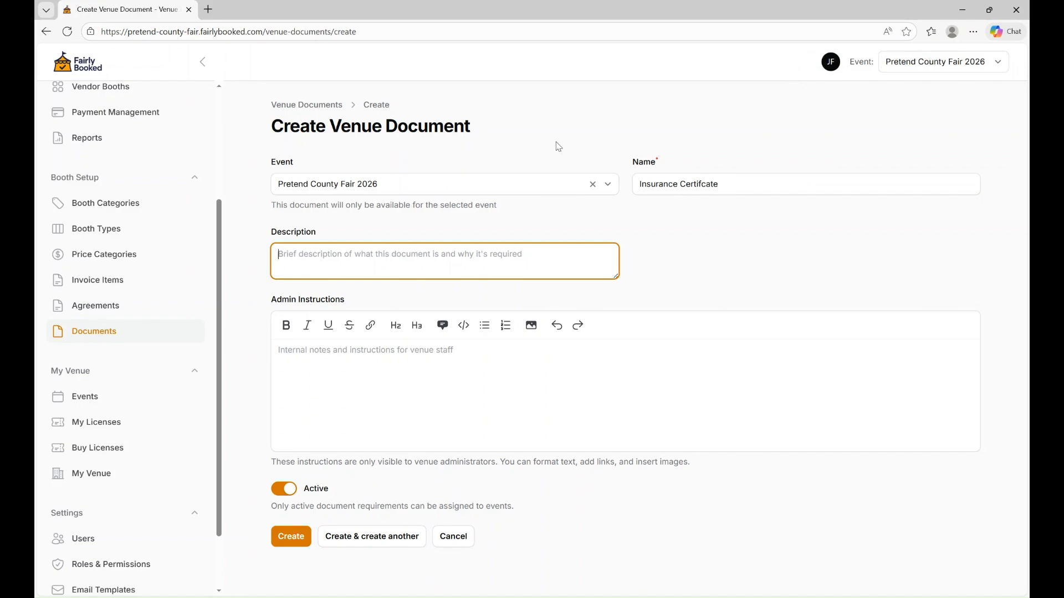
{"action": "type", "text": "Dat"}
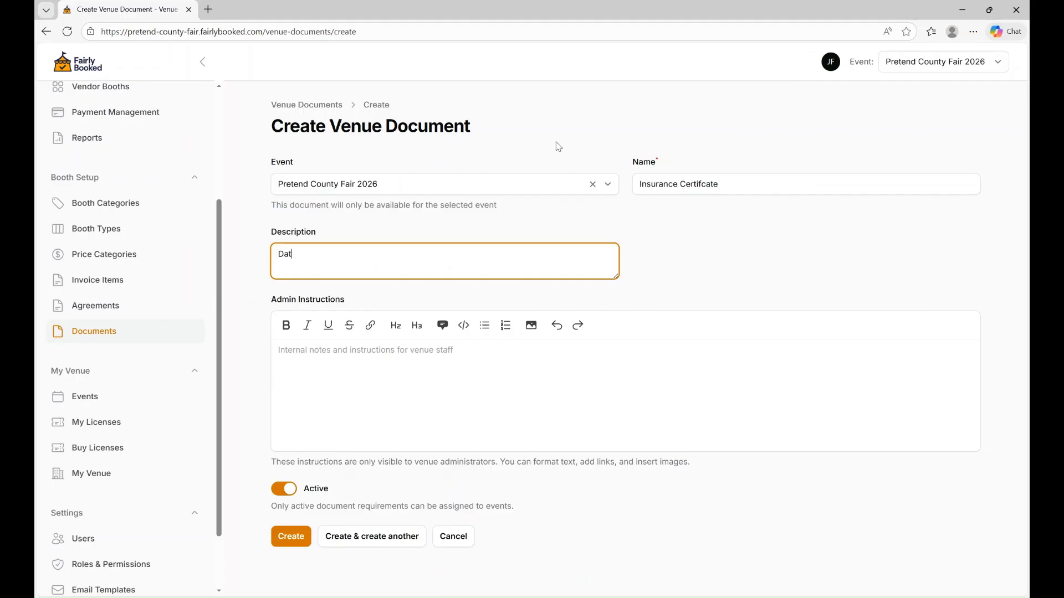
{"action": "type", "text": "es must cover event. Minimum $1 million"}
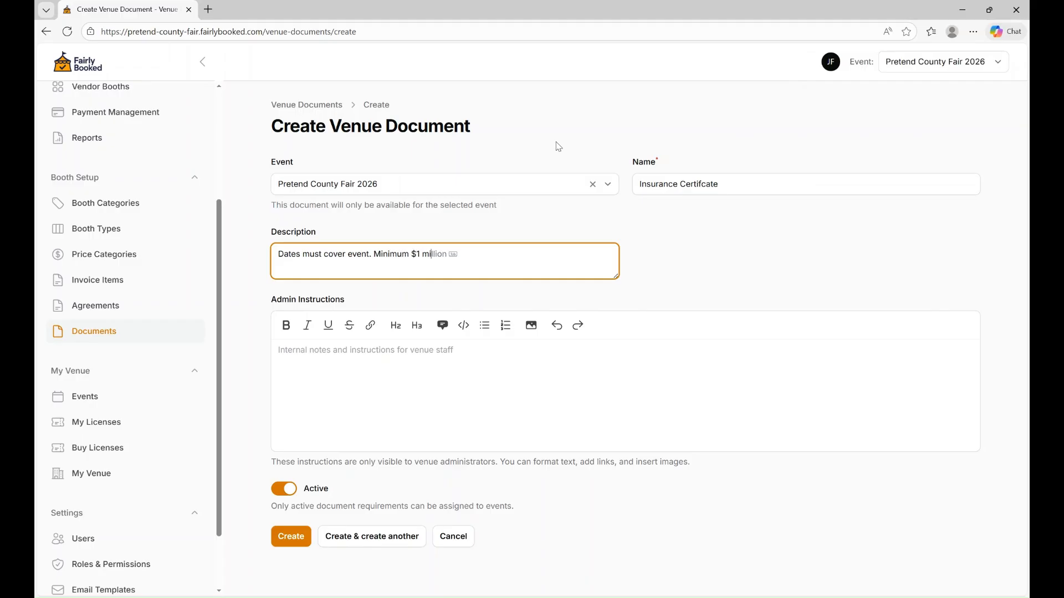
{"action": "type", "text": " dollars."}
Step: Add bulleted admin instructions "Check dates cover entire event", "Minimum $1 million liability" and "Check business name matches the contract"
{"action": "left_click", "coordinate": [340, 374]}
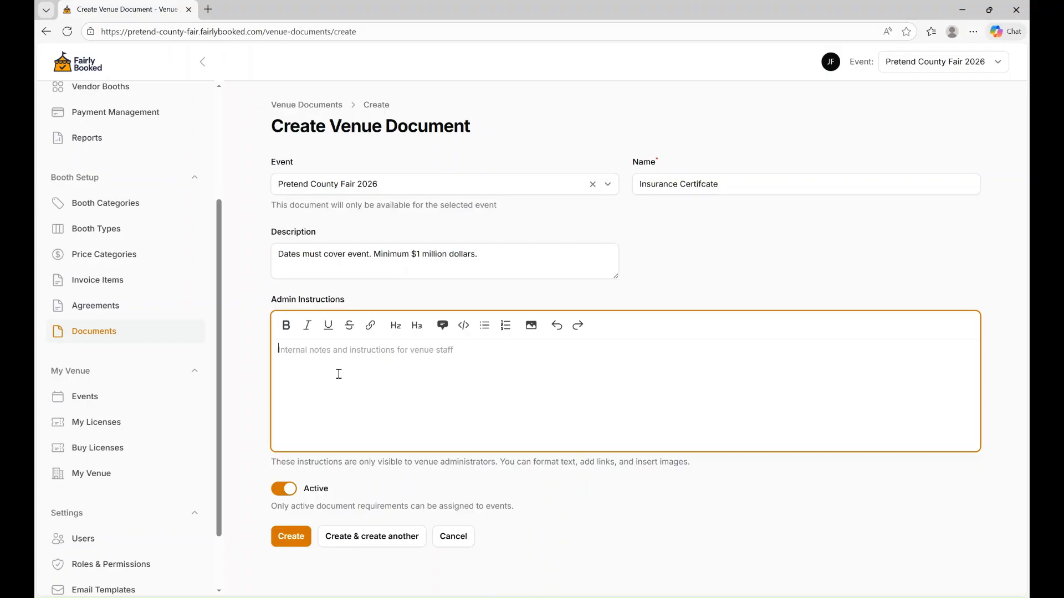
{"action": "left_click", "coordinate": [485, 326]}
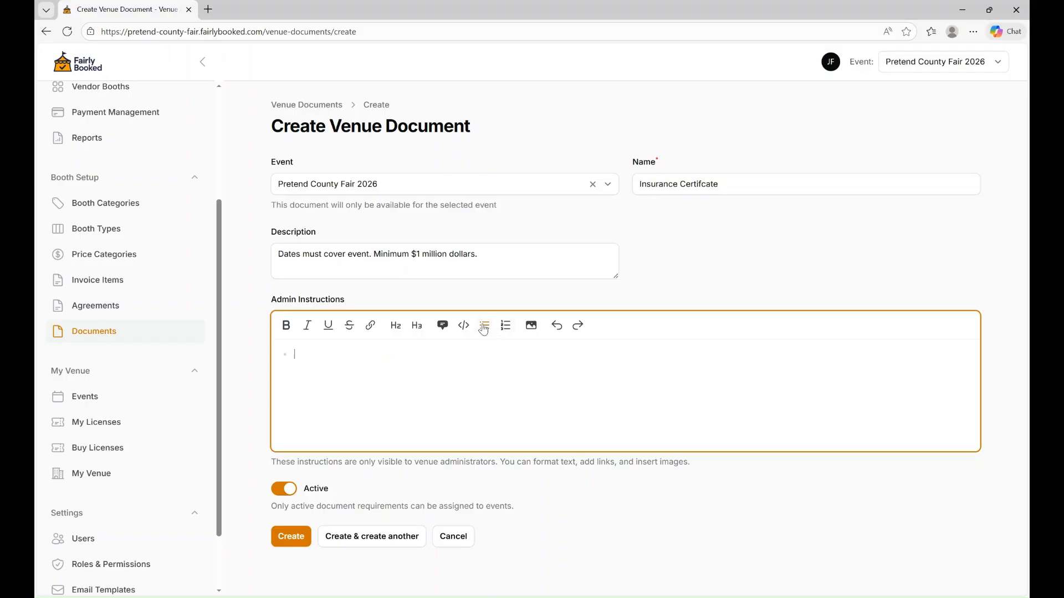
{"action": "type", "text": "Check dates cover entire event"}
{"action": "key", "text": "Return"}
{"action": "type", "text": "Minimum $1 million liability"}
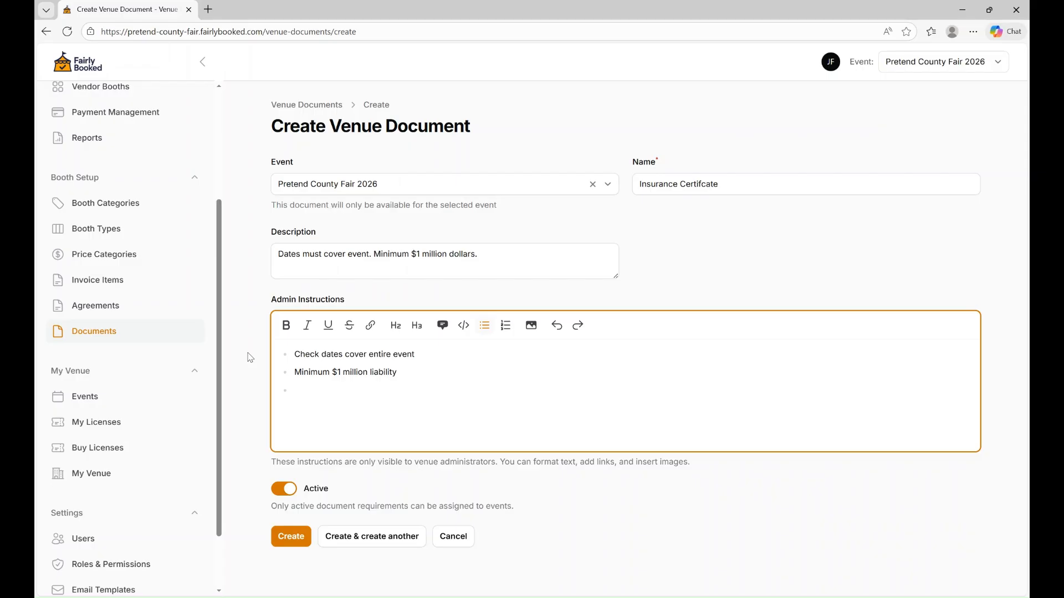
{"action": "type", "text": "Check business name matches the contract"}
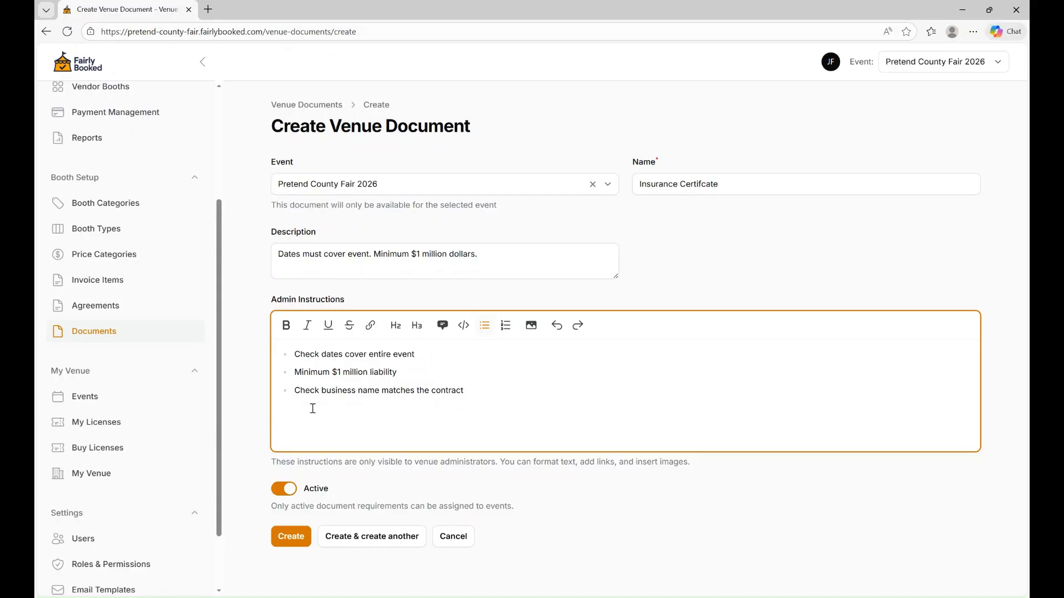
Step: Remove the word "dollars" from the description and create the insurance document
{"action": "left_click", "coordinate": [463, 255]}
{"action": "double_click", "coordinate": [463, 254]}
{"action": "key", "text": "BackSpace"}
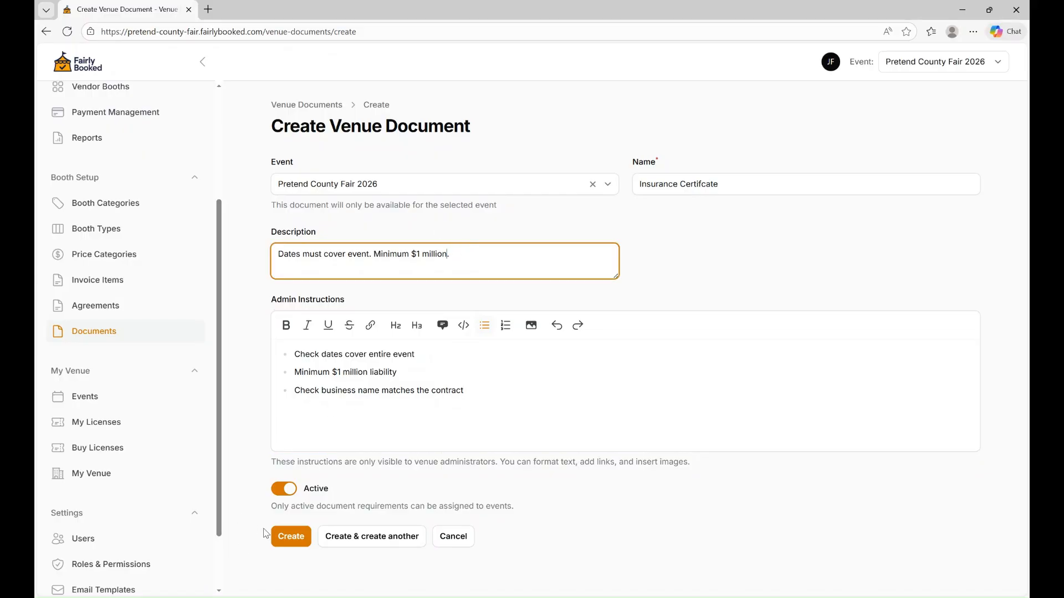
{"action": "left_click", "coordinate": [291, 536]}
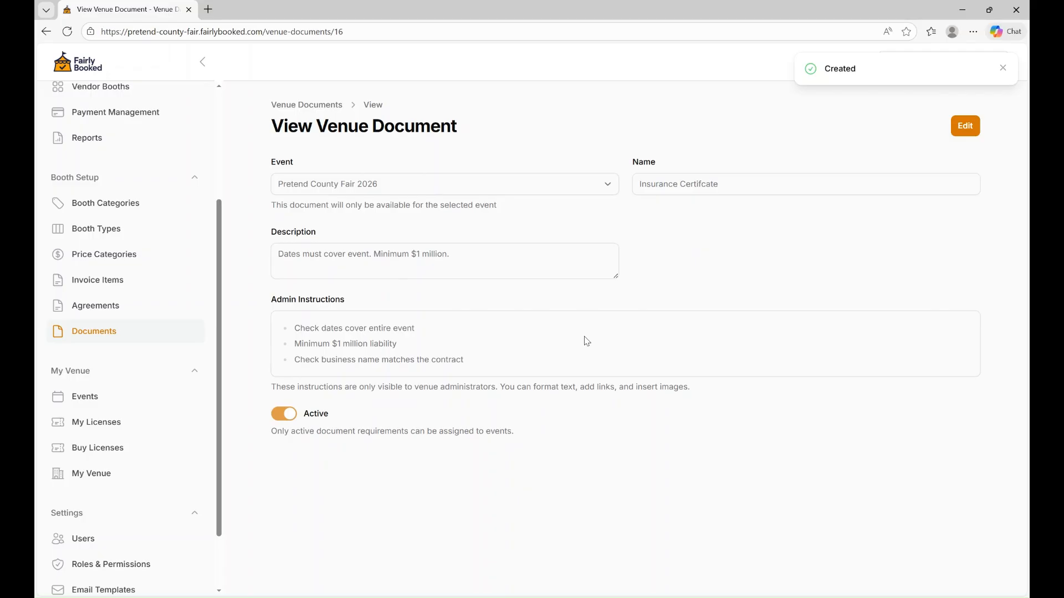
Step: Look at the insurance document's edit form and the Sales Tax License details, and return to the documents list
{"action": "left_click", "coordinate": [965, 129]}
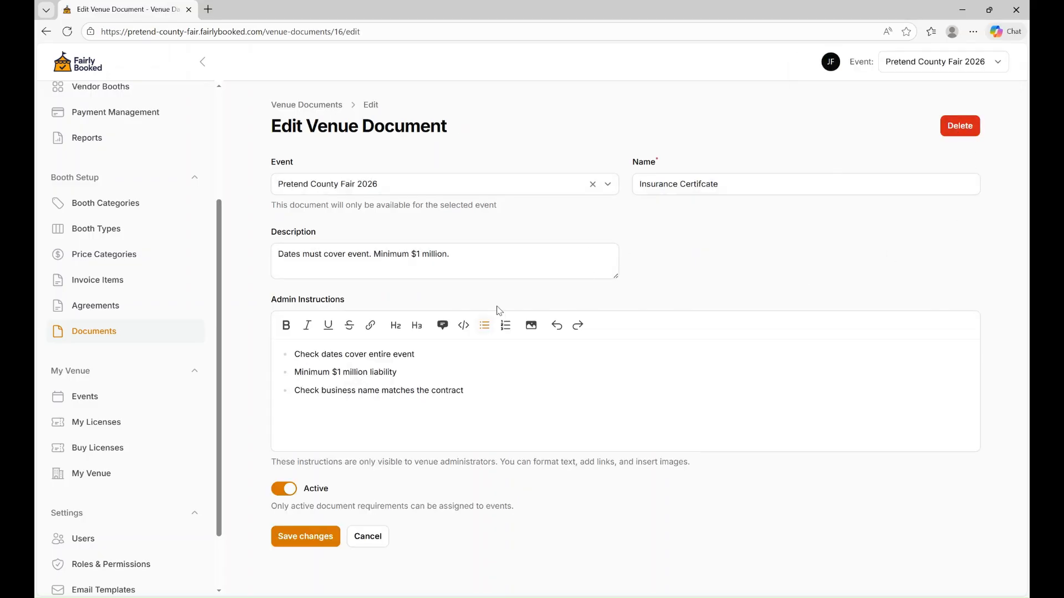
{"action": "left_click", "coordinate": [313, 110]}
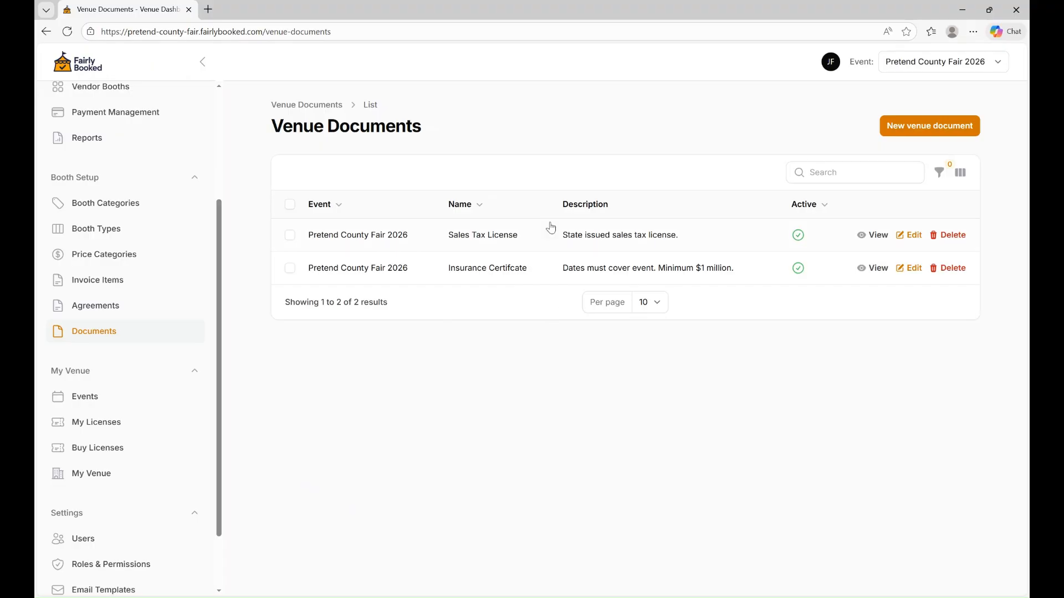
{"action": "left_click", "coordinate": [878, 239]}
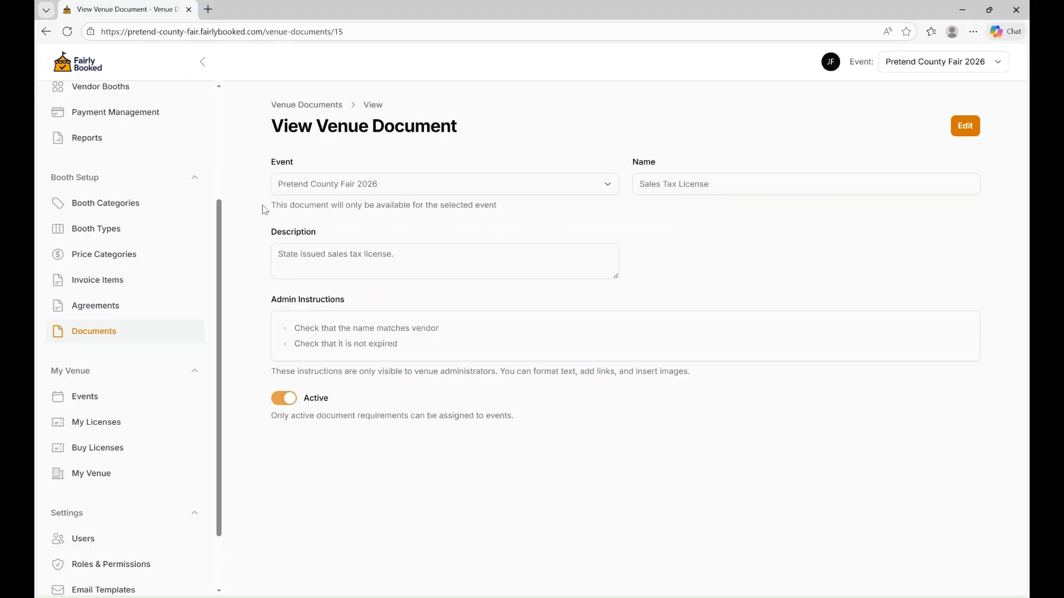
{"action": "left_click", "coordinate": [46, 31]}
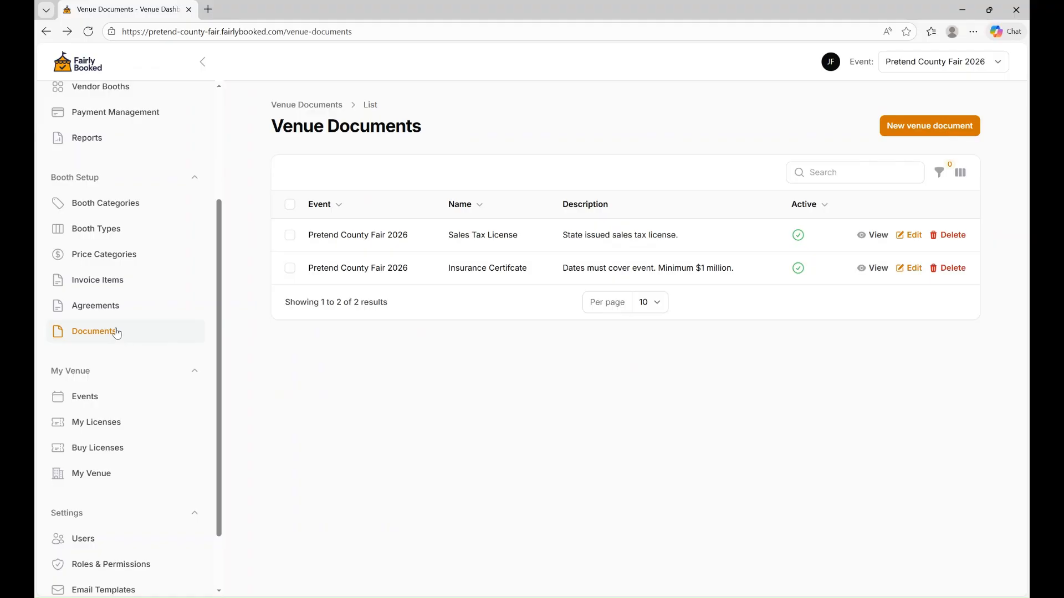
Step: Start a new venue agreement and upload the Pretend County Fair Vendor Contract PDF
{"action": "left_click", "coordinate": [85, 306]}
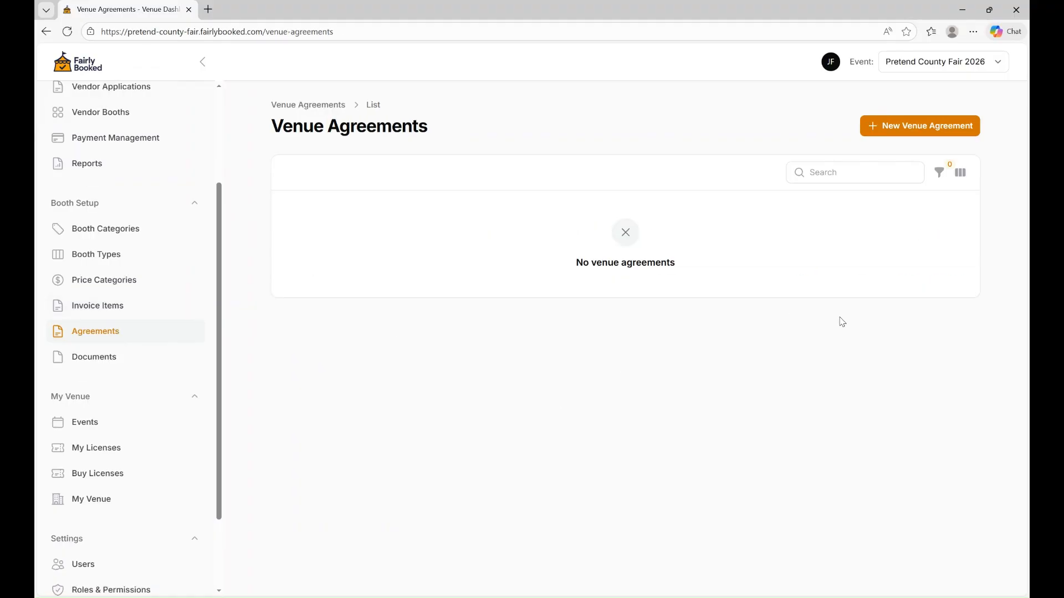
{"action": "left_click", "coordinate": [903, 133]}
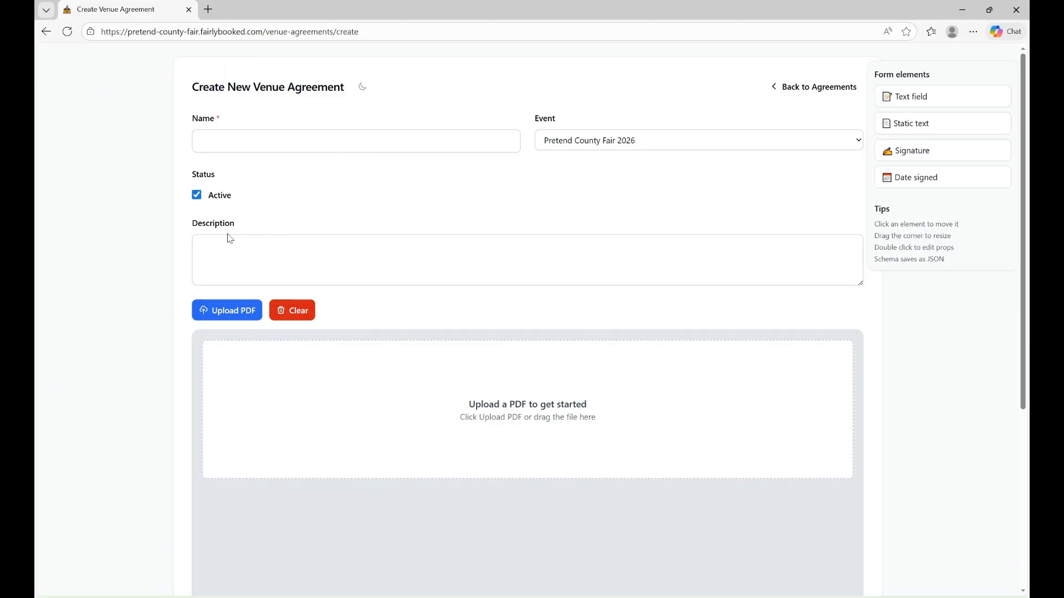
{"action": "left_click", "coordinate": [229, 309]}
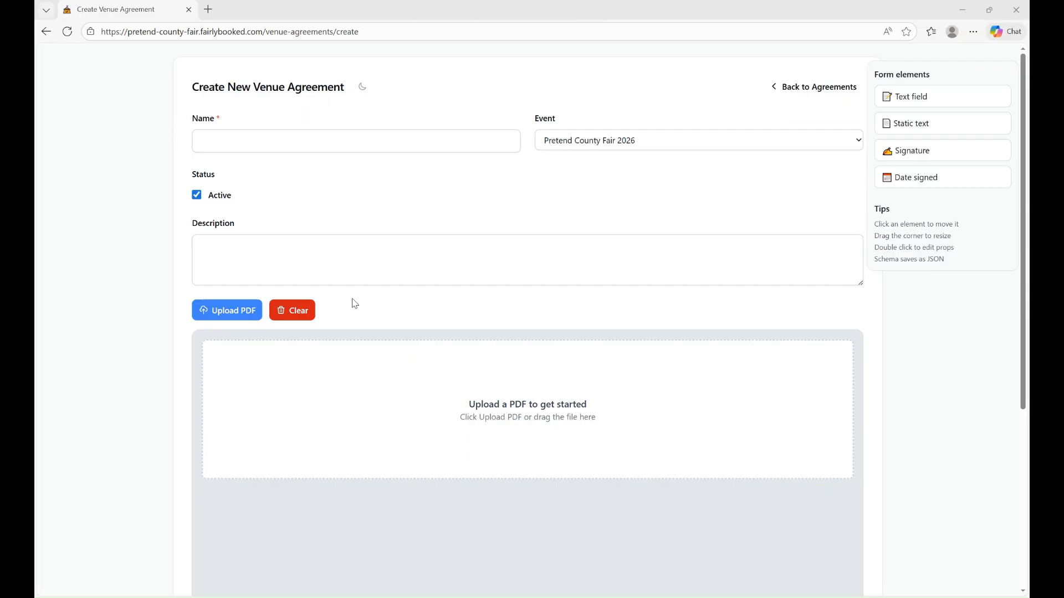
{"action": "left_click", "coordinate": [400, 290]}
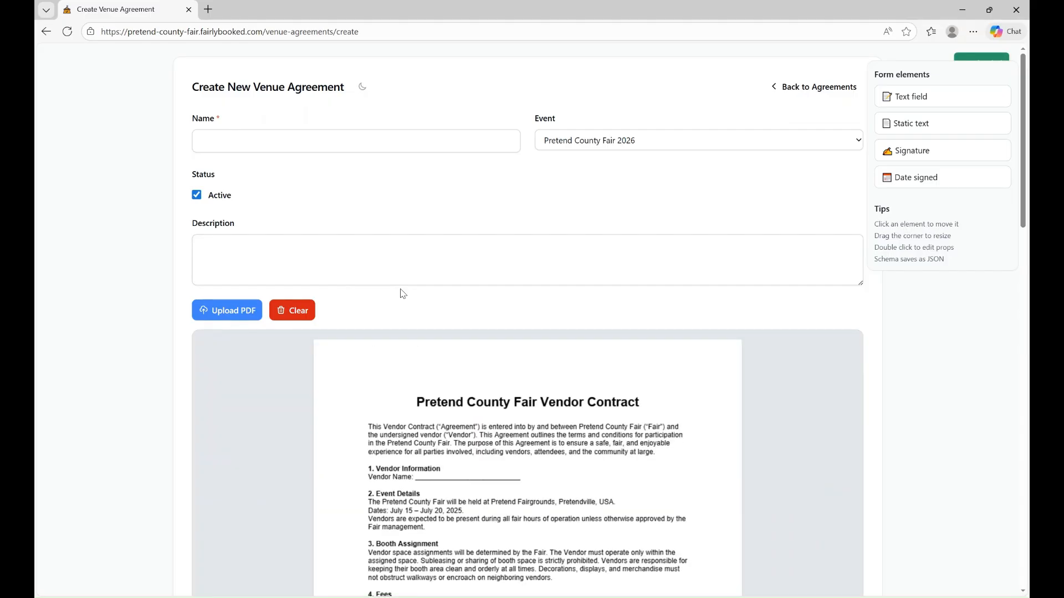
Step: Name the agreement "Vendor Contract 2026"
{"action": "left_click", "coordinate": [274, 148]}
{"action": "type", "text": "Vendor Covn"}
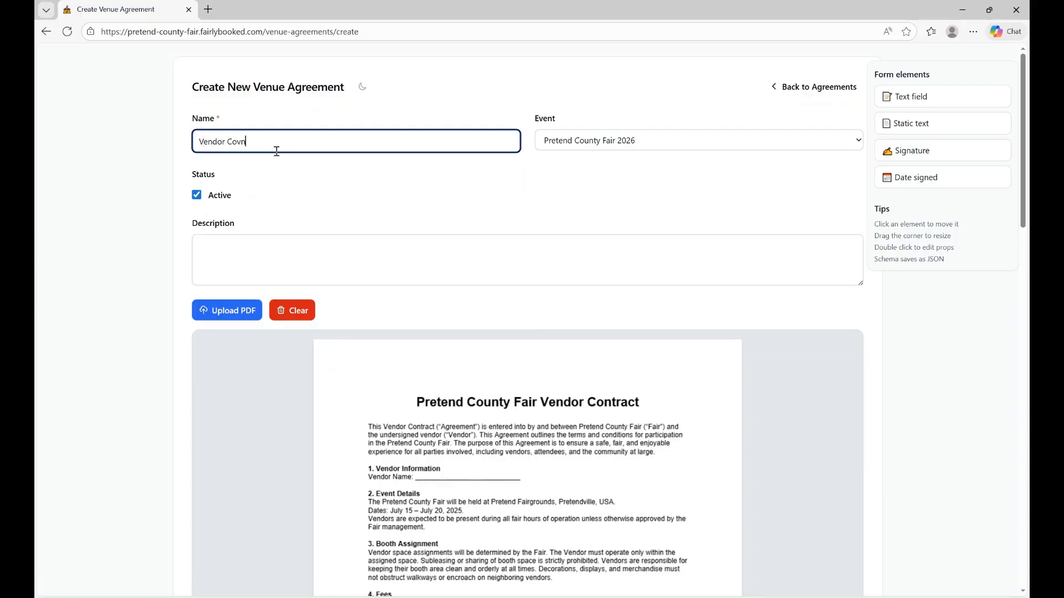
{"action": "key", "text": "BackSpace"}
{"action": "key", "text": "BackSpace"}
{"action": "type", "text": "ntract 2026"}
Step: Enter the agreement description "Vendor contract, required prior to setup."
{"action": "left_click", "coordinate": [305, 250]}
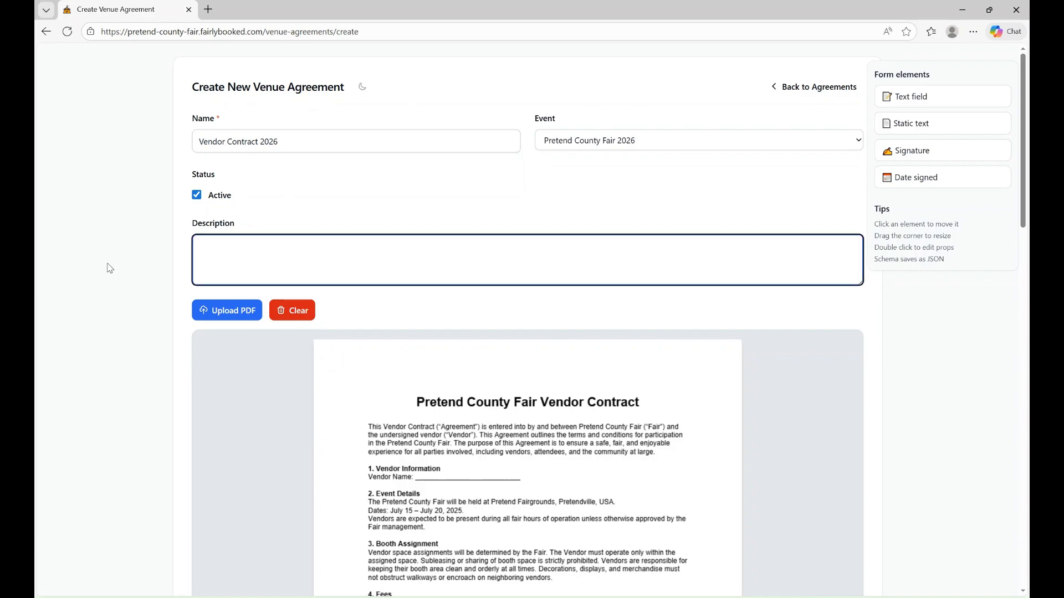
{"action": "type", "text": "Vendor contra"}
{"action": "type", "text": "ct, required "}
{"action": "type", "text": "be"}
{"action": "type", "text": "prior to"}
{"action": "type", "text": " set"}
{"action": "type", "text": "ti"}
{"action": "key", "text": "BackSpace"}
{"action": "type", "text": "up."}
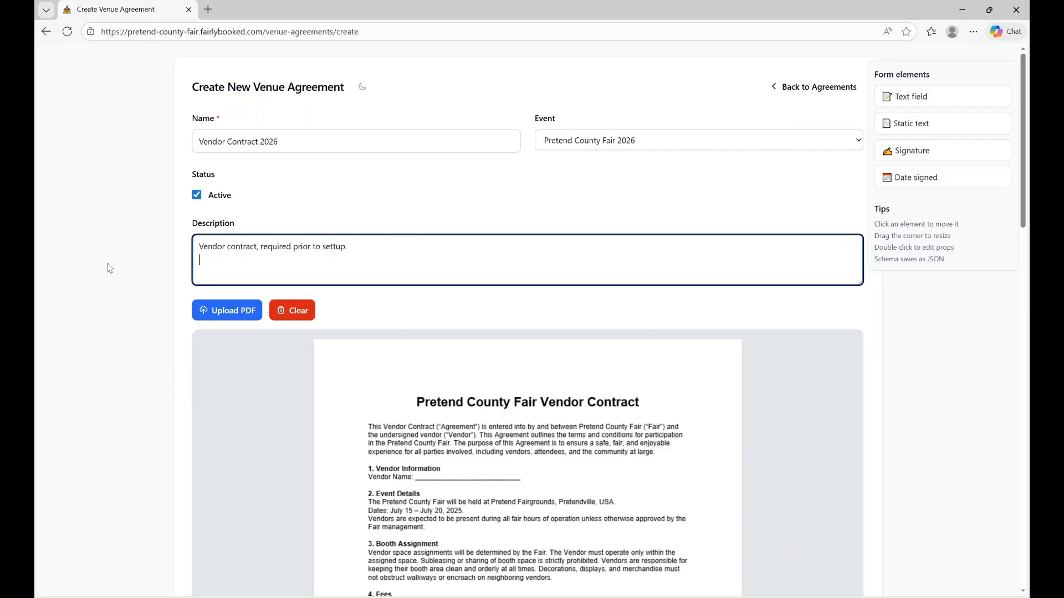
{"action": "double_click", "coordinate": [334, 247]}
{"action": "type", "text": "setup"}
{"action": "key", "text": "Tab"}
{"action": "scroll", "coordinate": [325, 375], "scroll_direction": "down", "scroll_amount": 4}
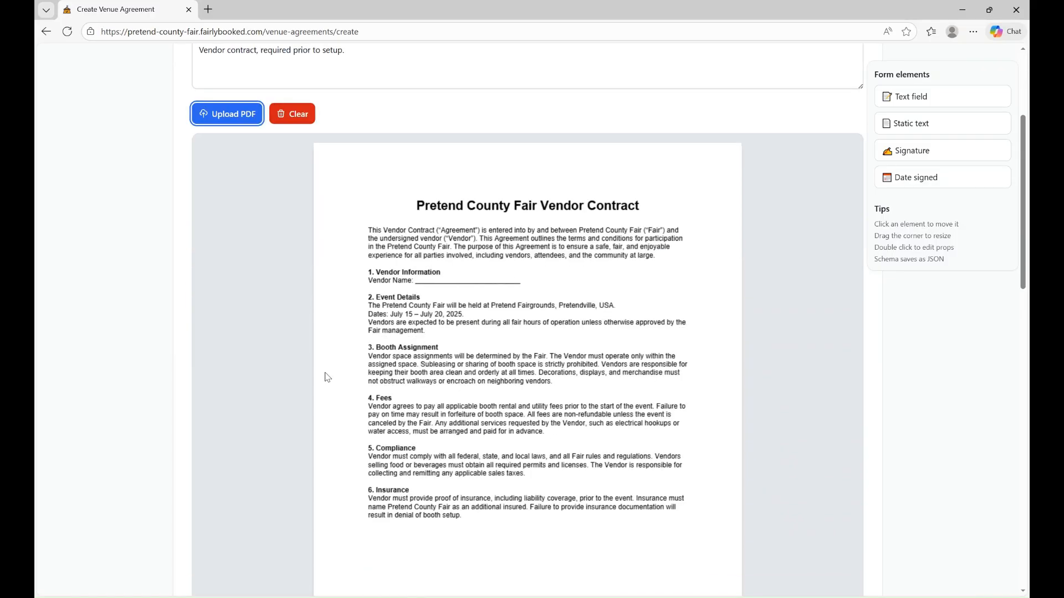
Step: Add the bulleted admin instruction "Verify signature" to the agreement
{"action": "scroll", "coordinate": [327, 378], "scroll_direction": "down", "scroll_amount": 2}
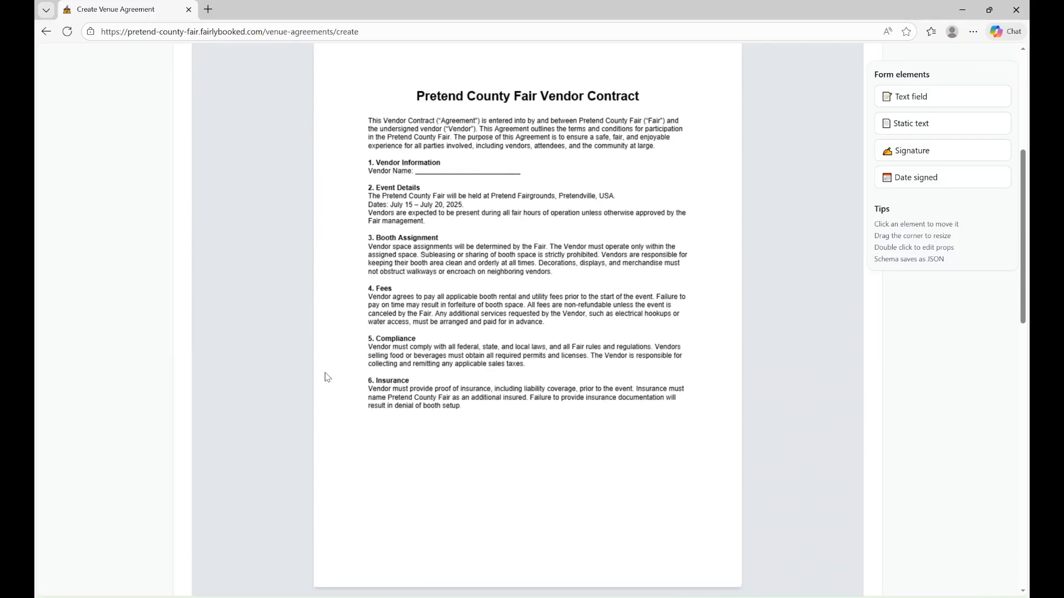
{"action": "scroll", "coordinate": [327, 377], "scroll_direction": "down", "scroll_amount": 4}
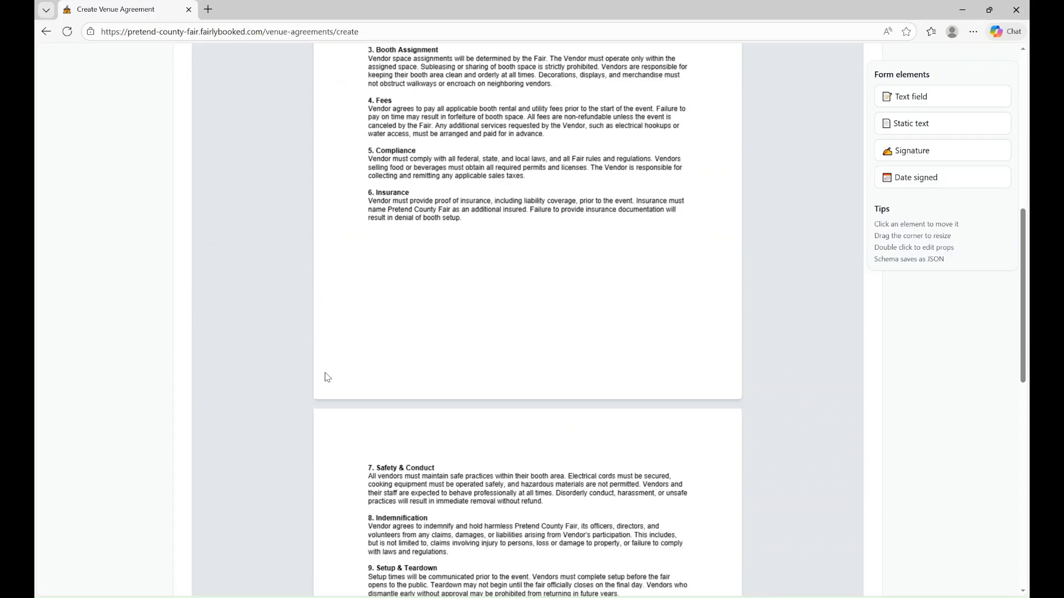
{"action": "scroll", "coordinate": [327, 378], "scroll_direction": "down", "scroll_amount": 13}
{"action": "left_click", "coordinate": [220, 421]}
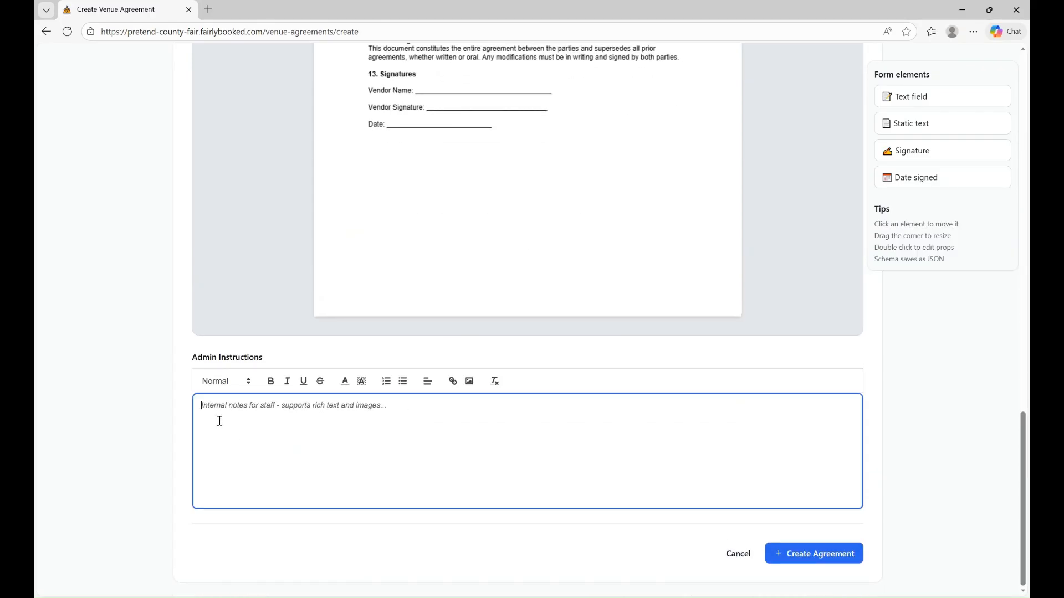
{"action": "left_click", "coordinate": [403, 382]}
{"action": "type", "text": "Verify"}
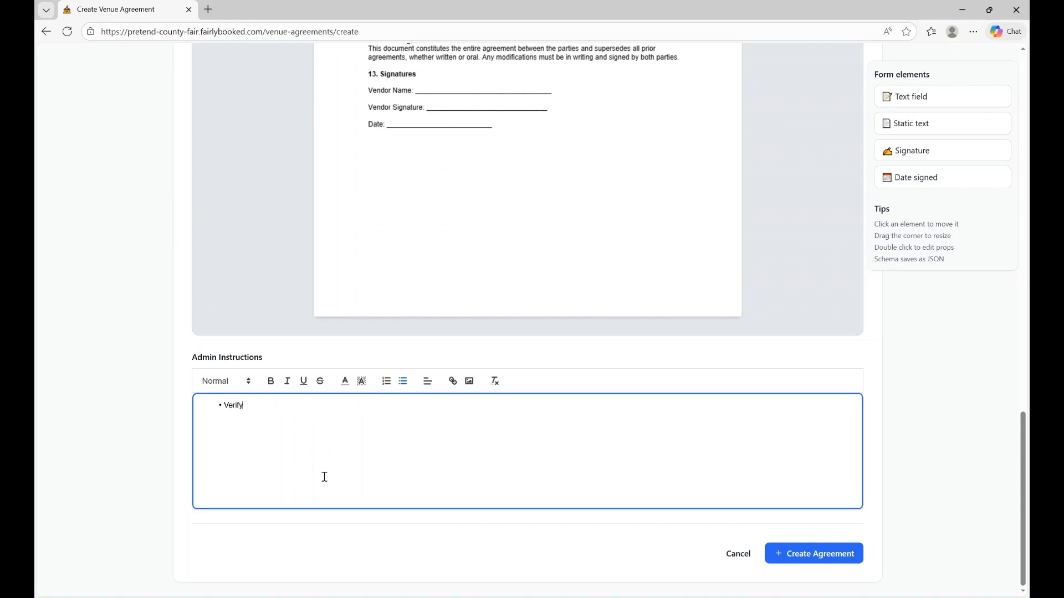
{"action": "type", "text": " signatiure"}
{"action": "type", "text": "ure"}
Step: Place a static text element in the upper-right corner of the contract's first page, above the title
{"action": "scroll", "coordinate": [324, 477], "scroll_direction": "up", "scroll_amount": 7}
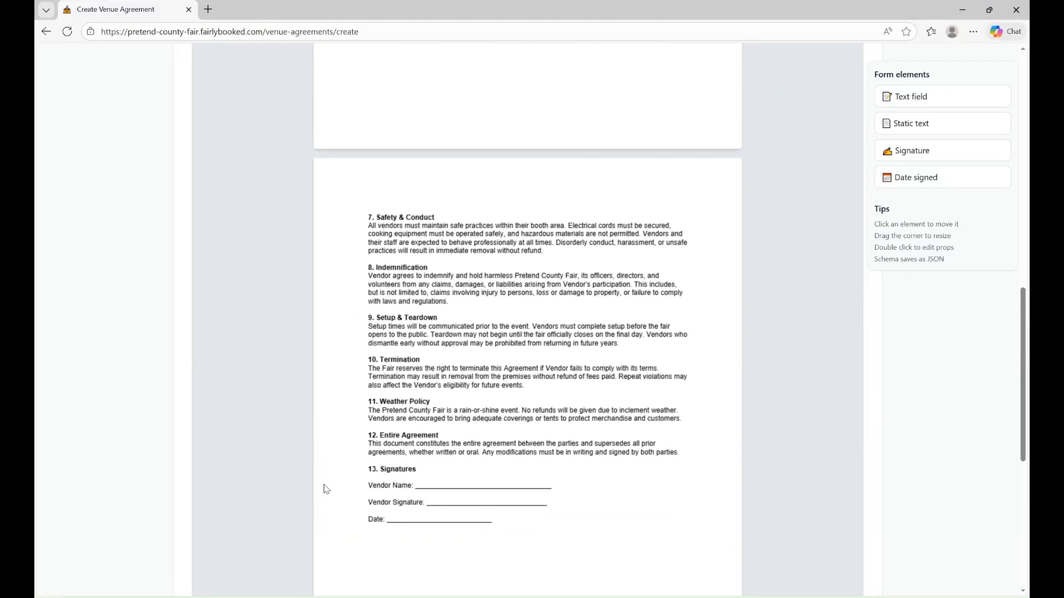
{"action": "scroll", "coordinate": [470, 341], "scroll_direction": "up", "scroll_amount": 6}
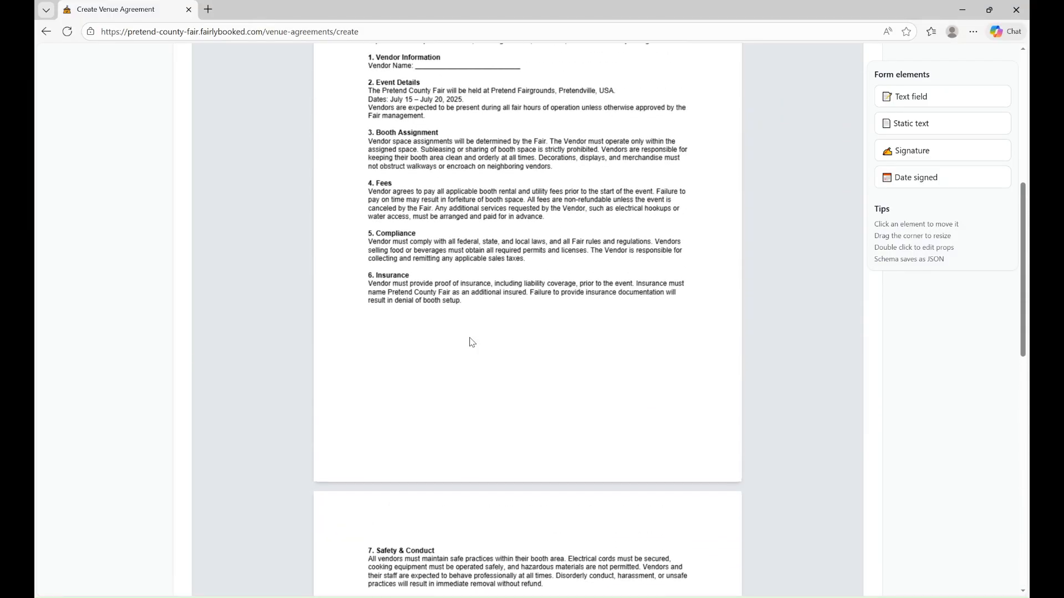
{"action": "scroll", "coordinate": [470, 341], "scroll_direction": "up", "scroll_amount": 3}
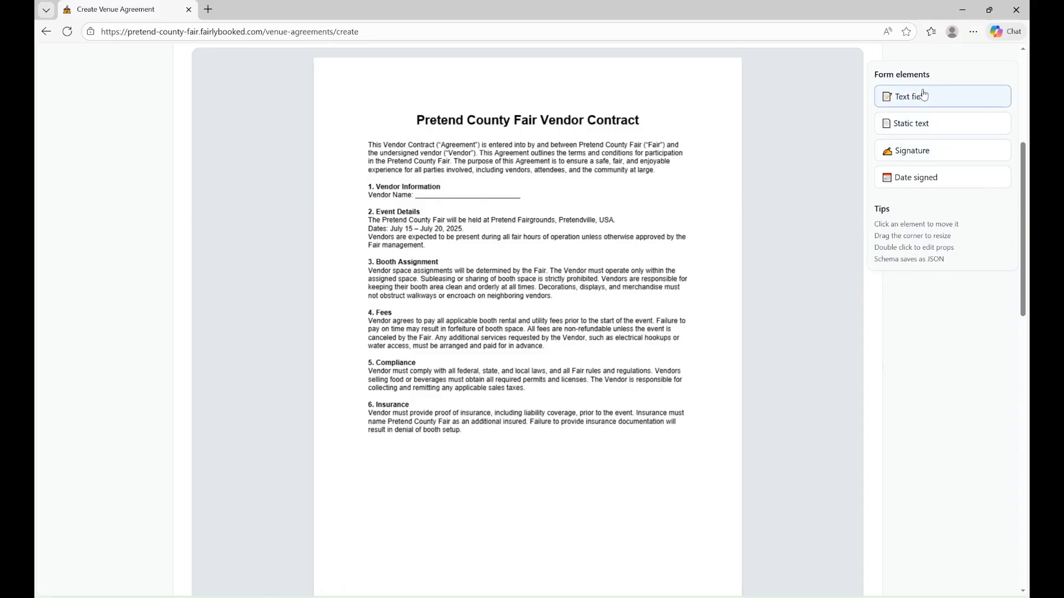
{"action": "left_click", "coordinate": [908, 133]}
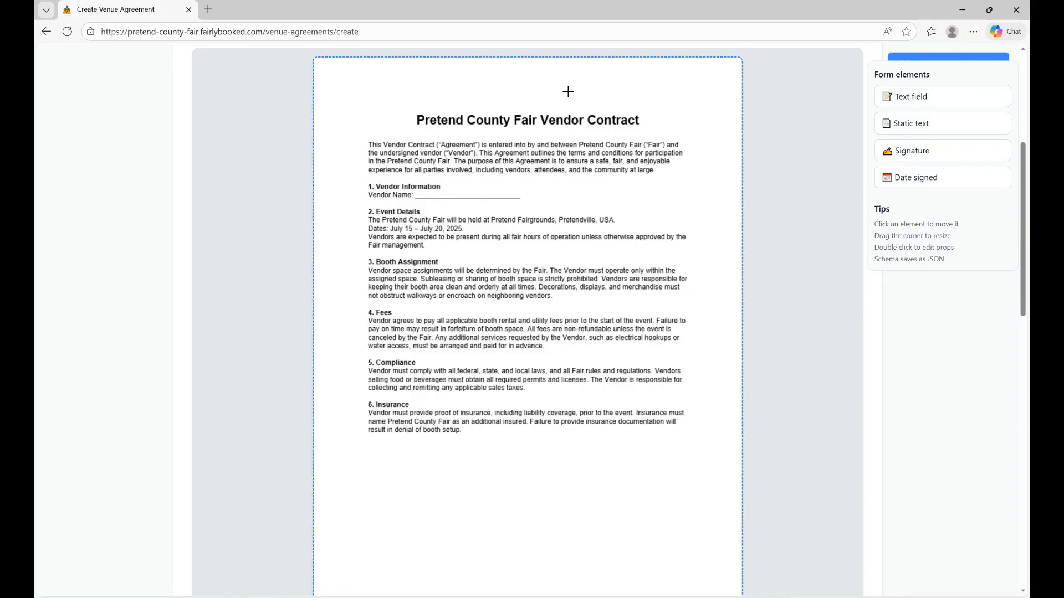
{"action": "left_click", "coordinate": [578, 74]}
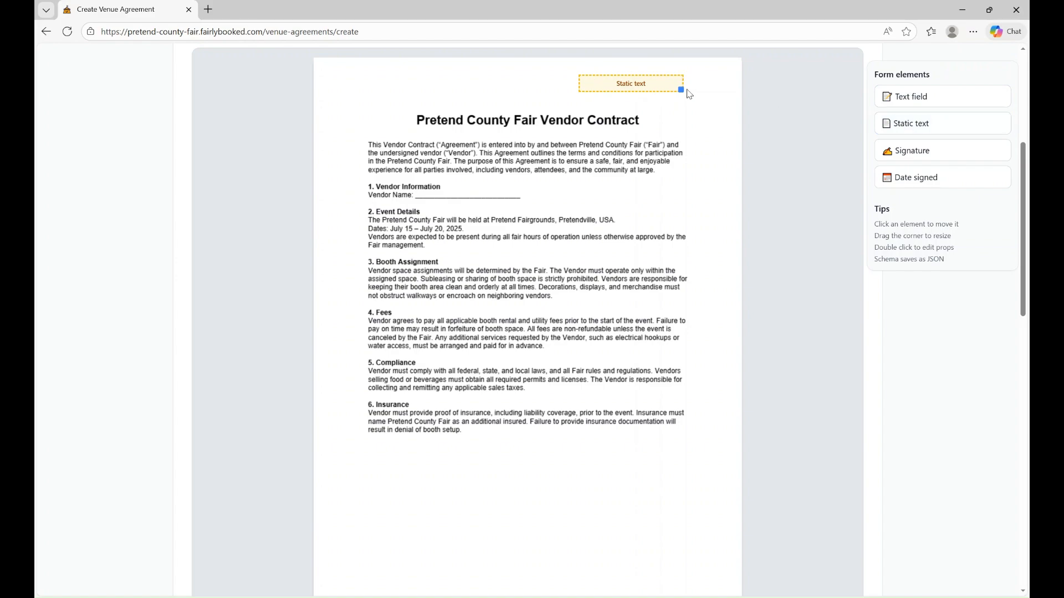
{"action": "mouse_move", "coordinate": [681, 90]}
{"action": "left_mouse_down"}
{"action": "mouse_move", "coordinate": [706, 103]}
{"action": "mouse_move", "coordinate": [586, 89]}
{"action": "mouse_move", "coordinate": [679, 86]}
{"action": "mouse_move", "coordinate": [661, 87]}
{"action": "left_mouse_up"}
{"action": "left_click", "coordinate": [715, 76]}
{"action": "left_click", "coordinate": [915, 126]}
{"action": "left_click", "coordinate": [616, 69]}
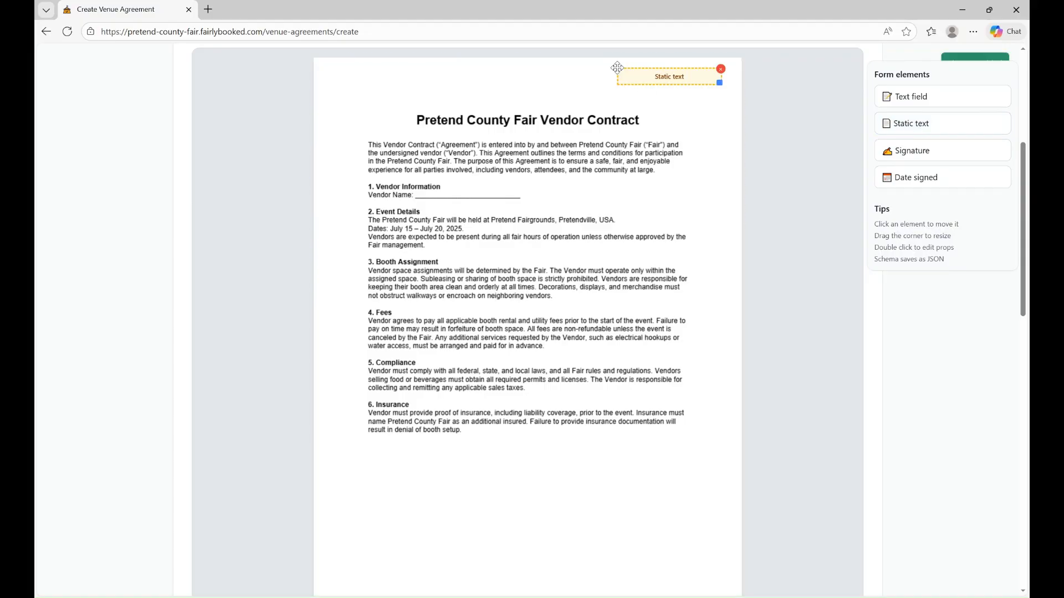
Step: Set the static text element's font size to 16 and its text to "2026", and save it
{"action": "double_click", "coordinate": [669, 78]}
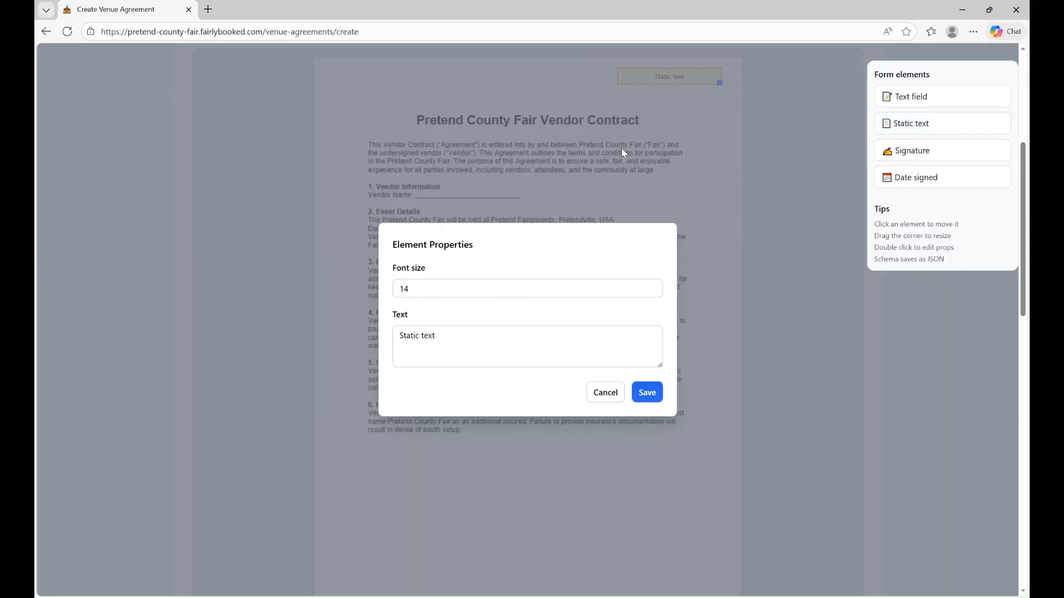
{"action": "double_click", "coordinate": [416, 283]}
{"action": "type", "text": "16"}
{"action": "key", "text": "Tab"}
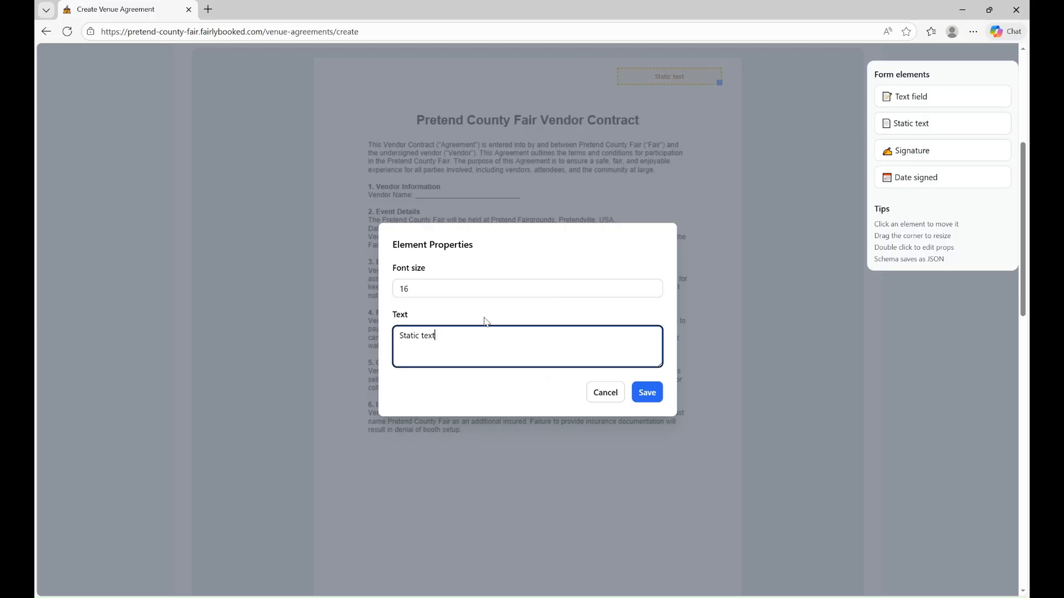
{"action": "triple_click", "coordinate": [477, 333]}
{"action": "type", "text": "2026"}
{"action": "left_click", "coordinate": [647, 392]}
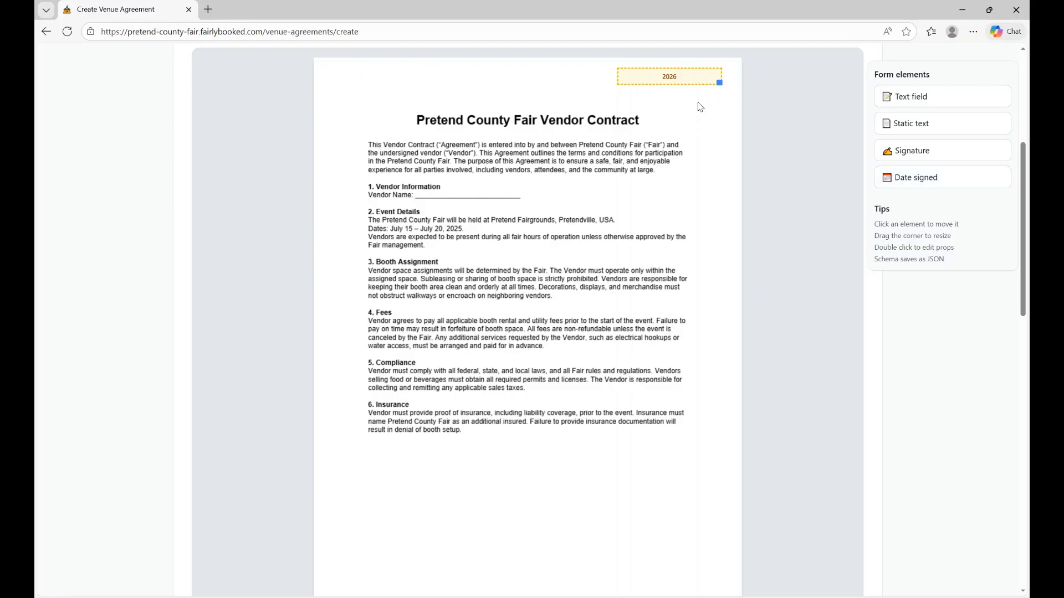
Step: Place a text field at the Vendor Name line in section 1 and widen it to the paragraph's right margin
{"action": "left_click", "coordinate": [925, 109]}
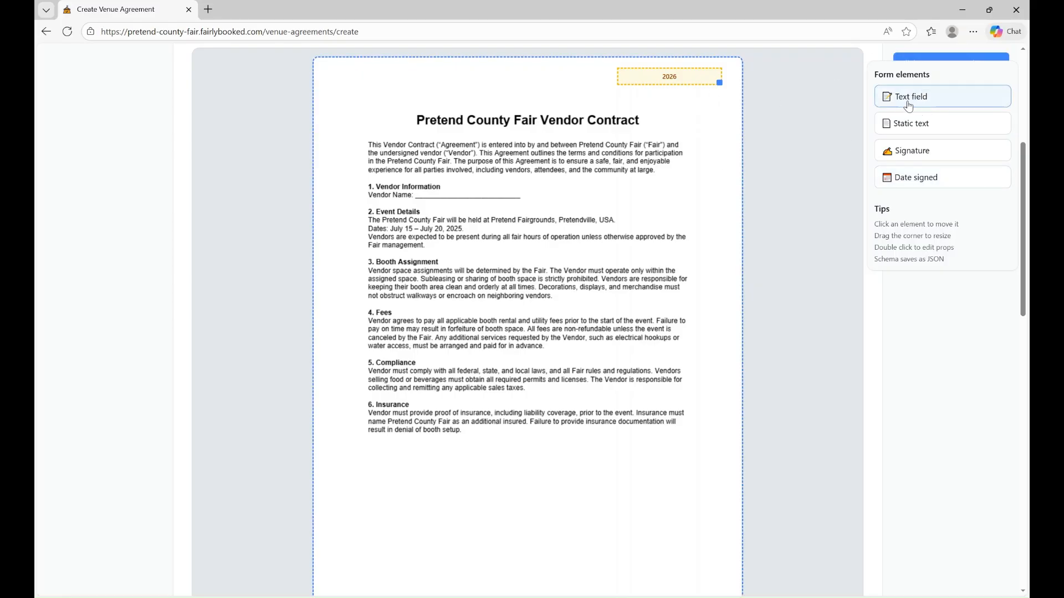
{"action": "left_click", "coordinate": [444, 182]}
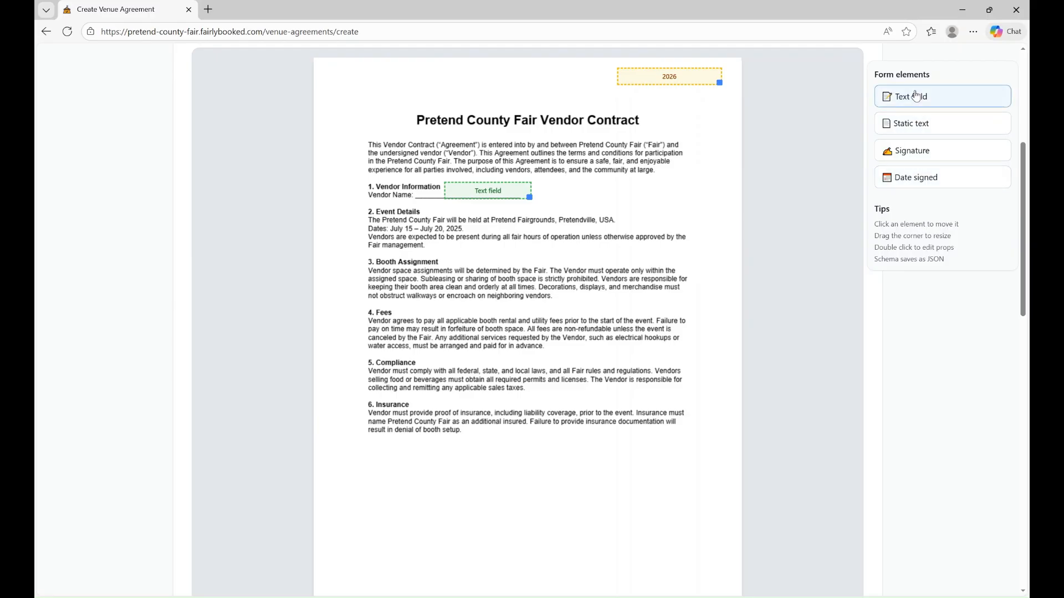
{"action": "mouse_move", "coordinate": [488, 193]}
{"action": "left_click_drag", "start_coordinate": [485, 190], "coordinate": [693, 205]}
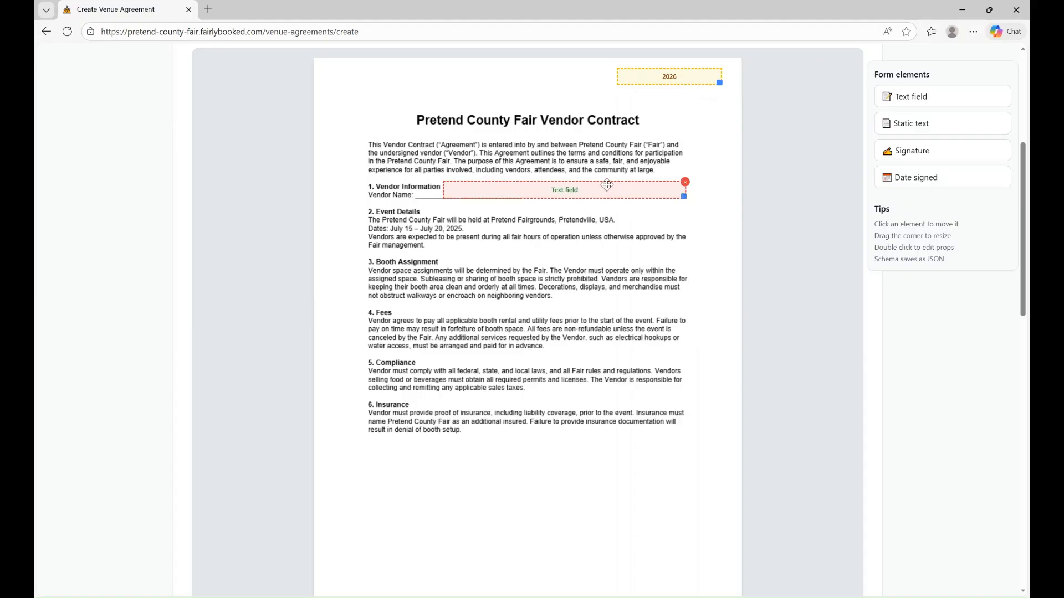
Step: Give the section 1 text field the placeholder "Business Name", make it required, and save its properties
{"action": "double_click", "coordinate": [569, 189]}
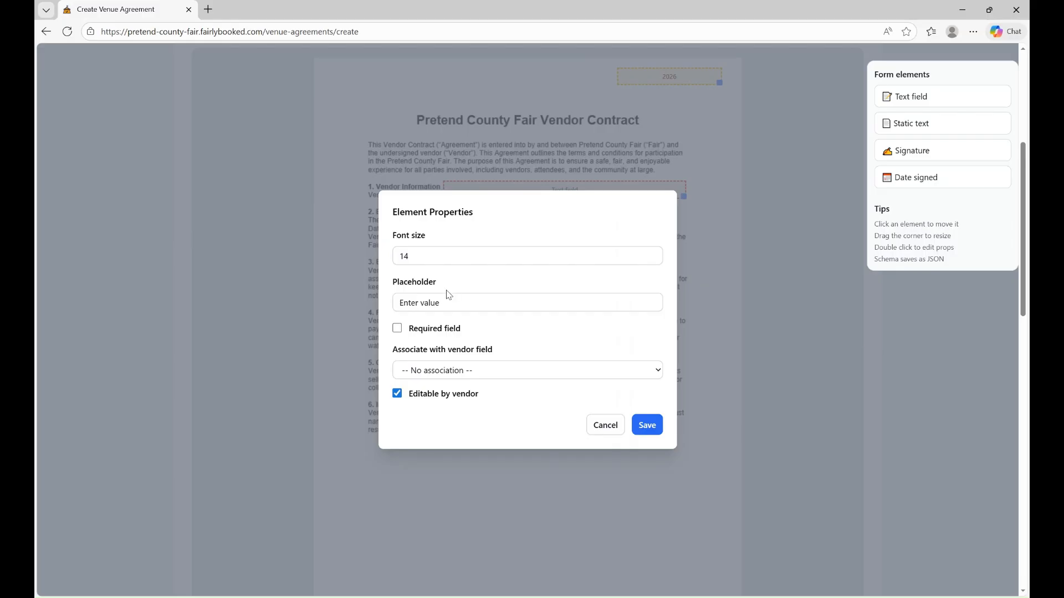
{"action": "left_click", "coordinate": [423, 255]}
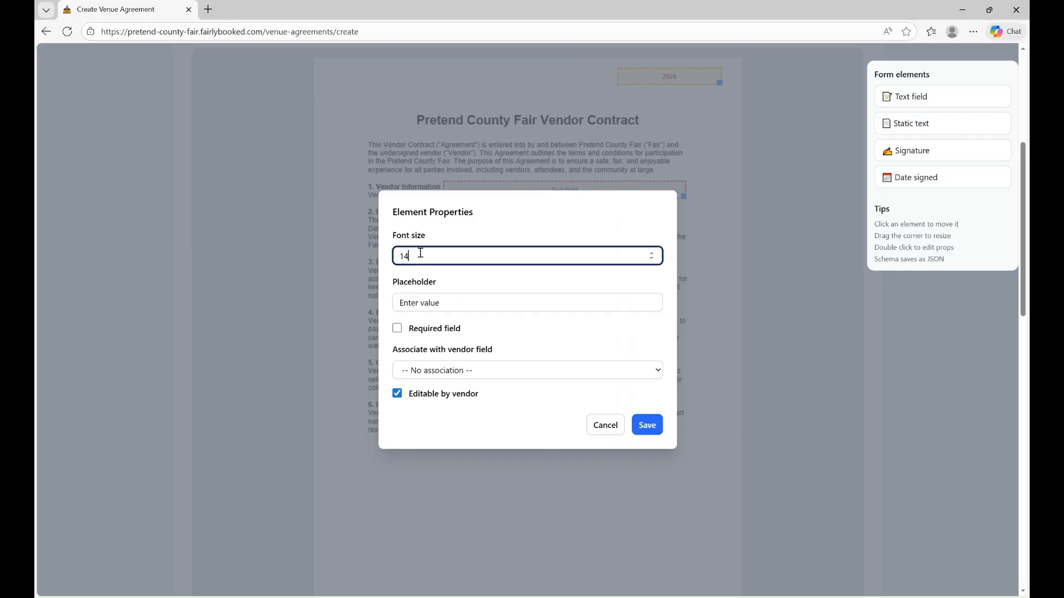
{"action": "left_click", "coordinate": [465, 308]}
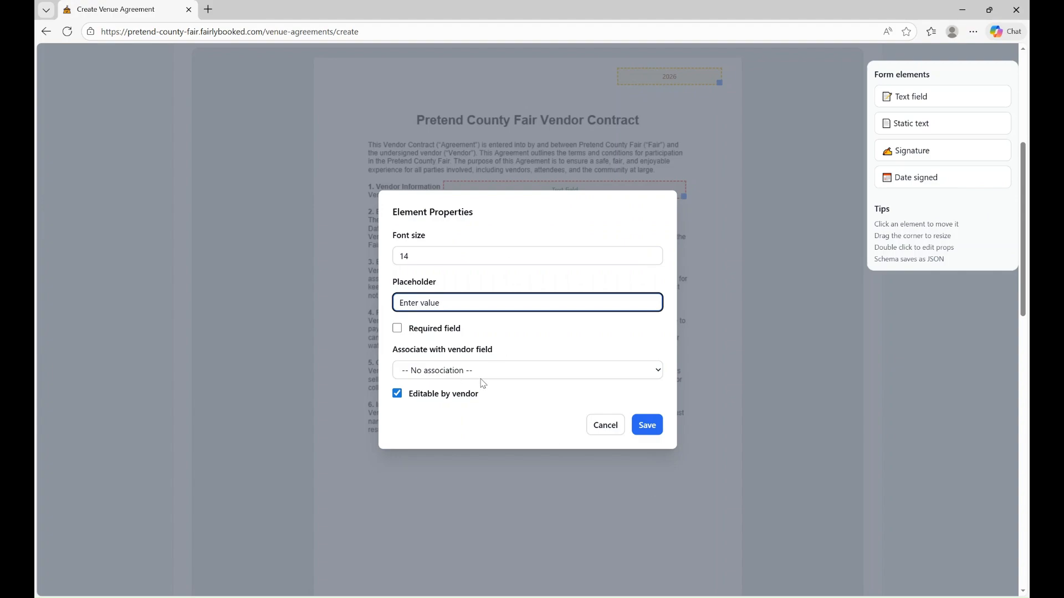
{"action": "left_click_drag", "start_coordinate": [447, 294], "coordinate": [273, 287]}
{"action": "type", "text": "Business Name"}
{"action": "left_click", "coordinate": [397, 331]}
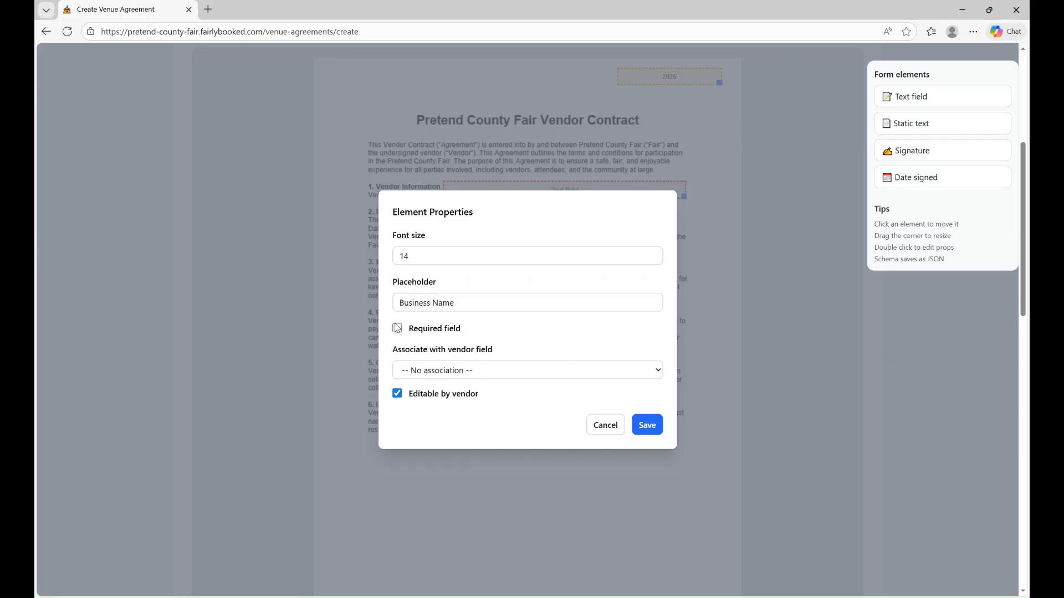
{"action": "left_click", "coordinate": [397, 331]}
{"action": "left_click", "coordinate": [656, 428]}
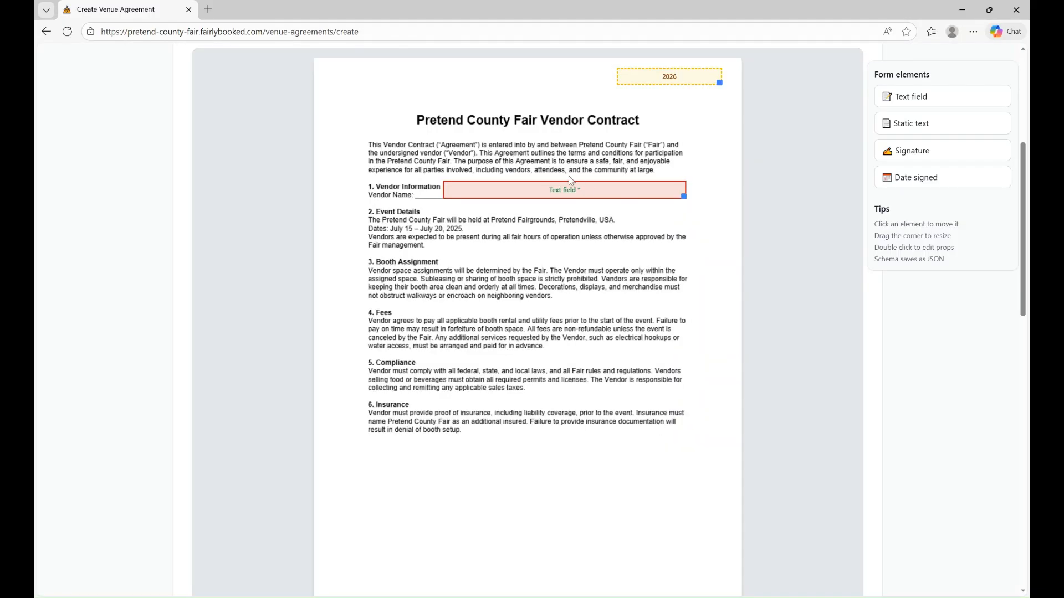
Step: Make the section 1 text field optional, associate it with the vendor field Name, and turn off vendor editing
{"action": "double_click", "coordinate": [565, 183]}
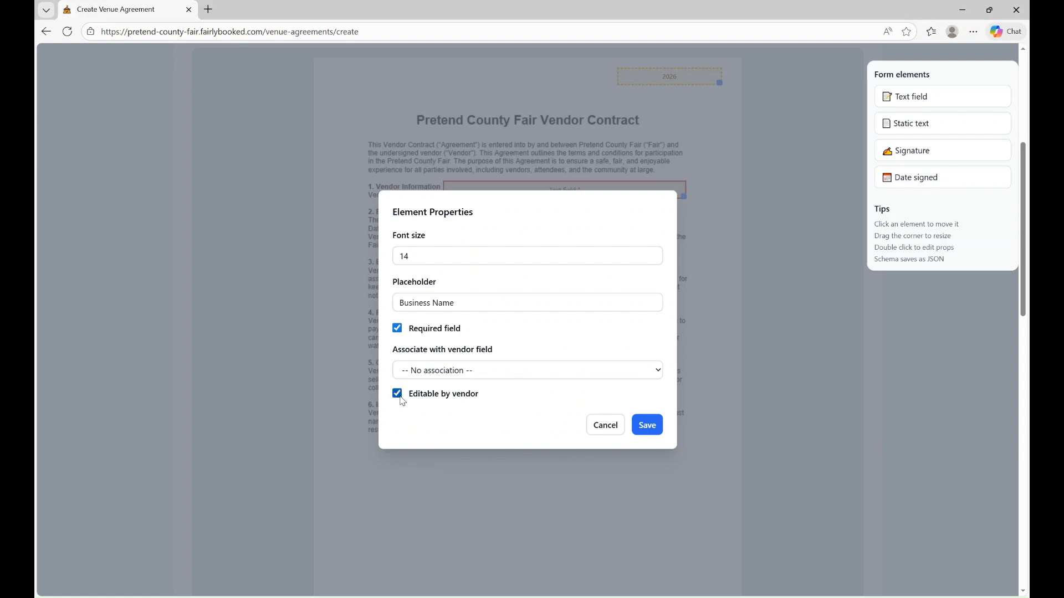
{"action": "left_click", "coordinate": [397, 329]}
{"action": "key", "text": "Tab"}
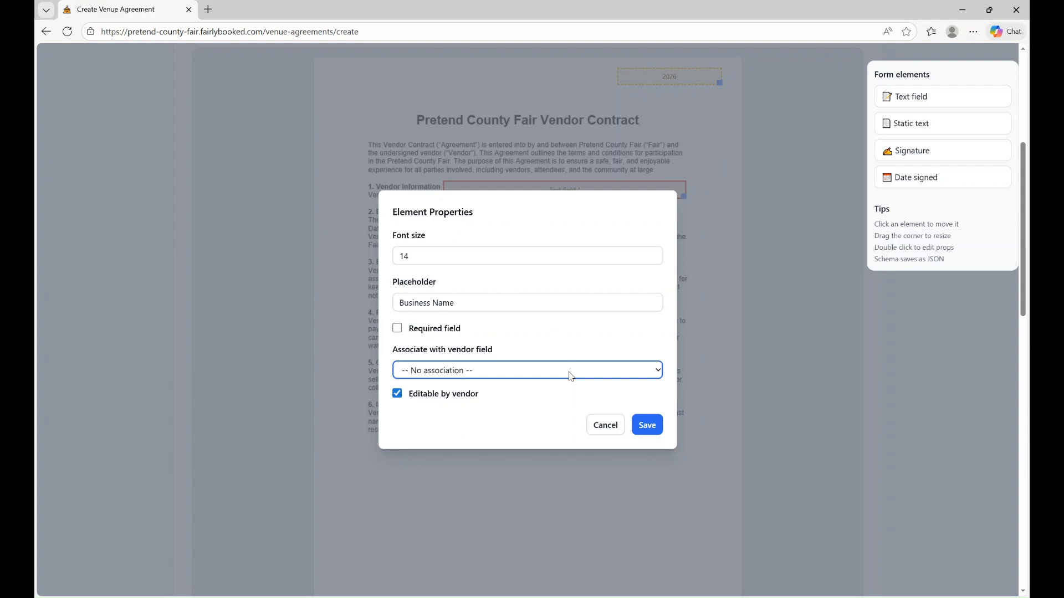
{"action": "key", "text": "Down"}
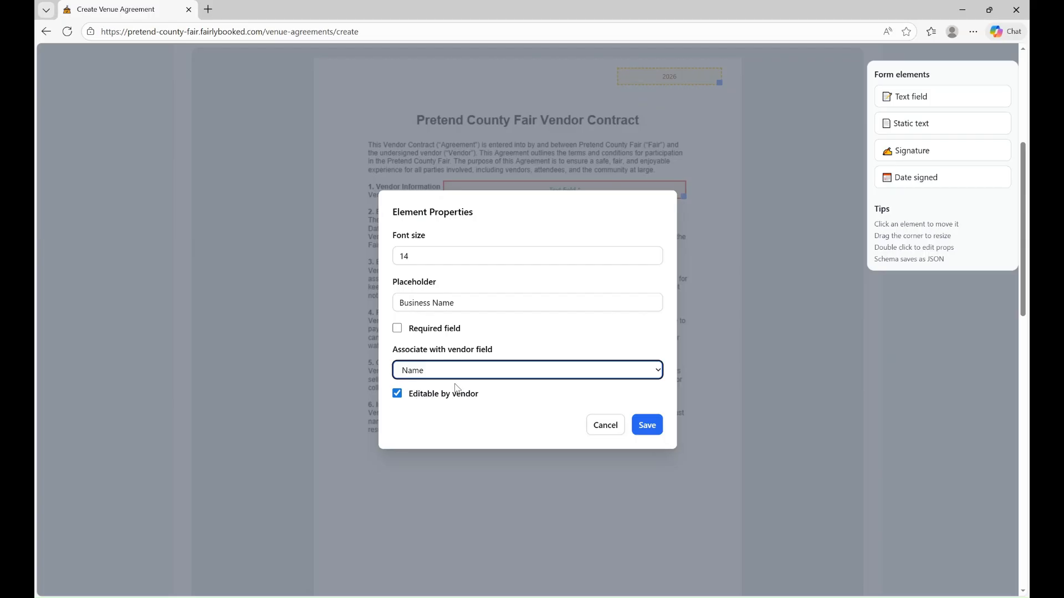
{"action": "left_click", "coordinate": [428, 394]}
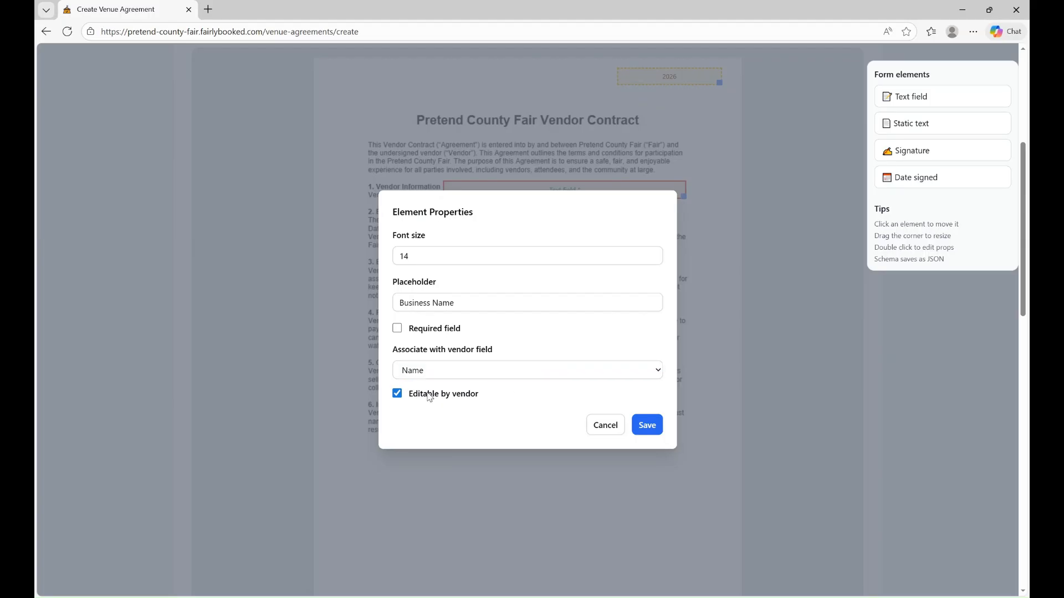
{"action": "left_click", "coordinate": [401, 398]}
{"action": "left_click", "coordinate": [648, 426]}
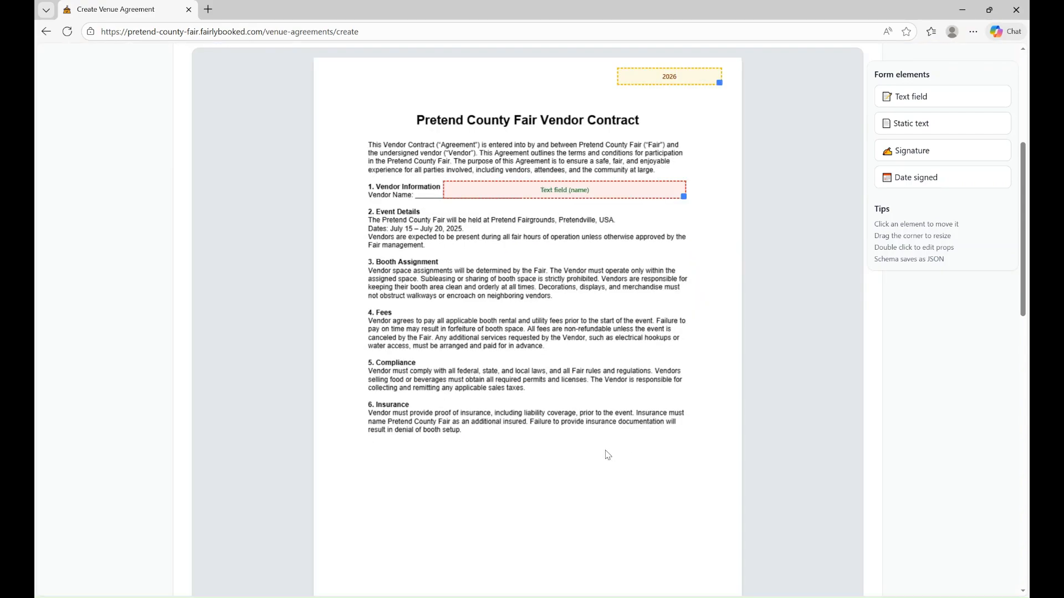
Step: Place a text field on the Vendor Name line under section 13, Signatures
{"action": "scroll", "coordinate": [607, 452], "scroll_direction": "down", "scroll_amount": 10}
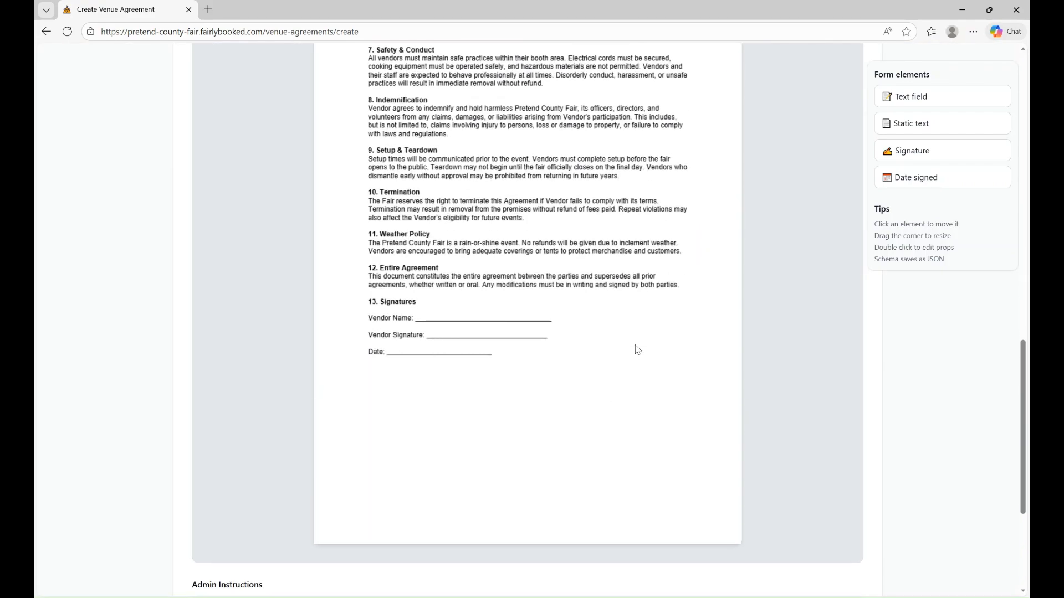
{"action": "left_click", "coordinate": [907, 104]}
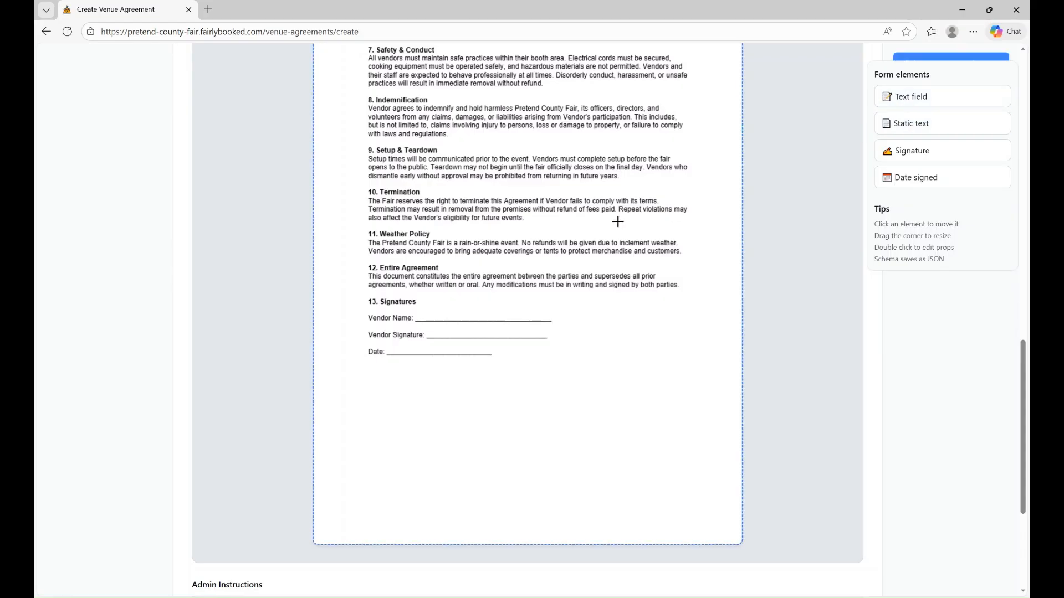
{"action": "left_click", "coordinate": [426, 304]}
Step: Associate the signature section's text field with Contact Person Name, turn off vendor editing, and save its properties
{"action": "double_click", "coordinate": [457, 310]}
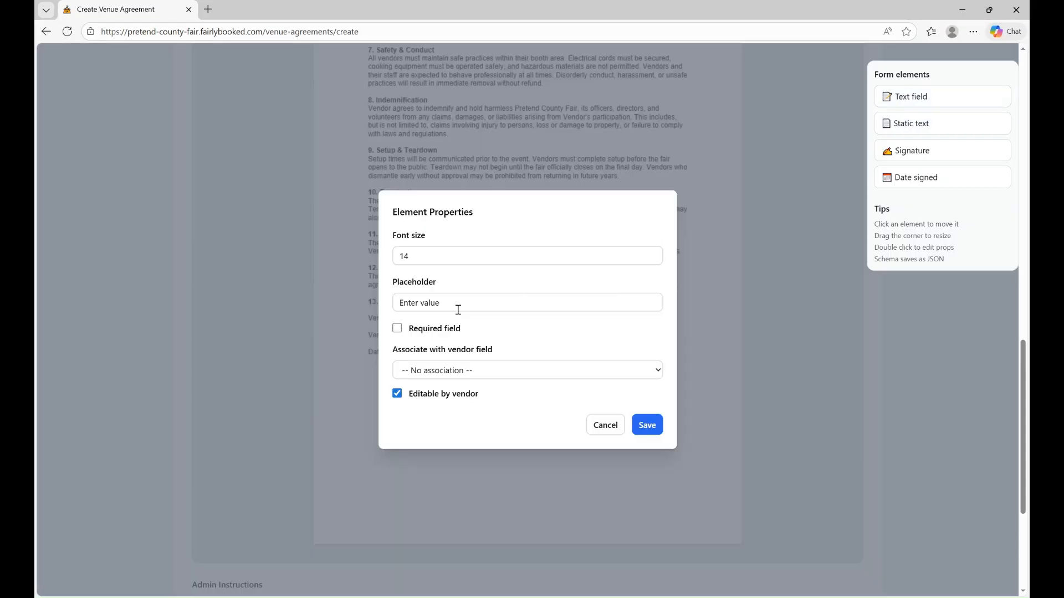
{"action": "left_click", "coordinate": [480, 378]}
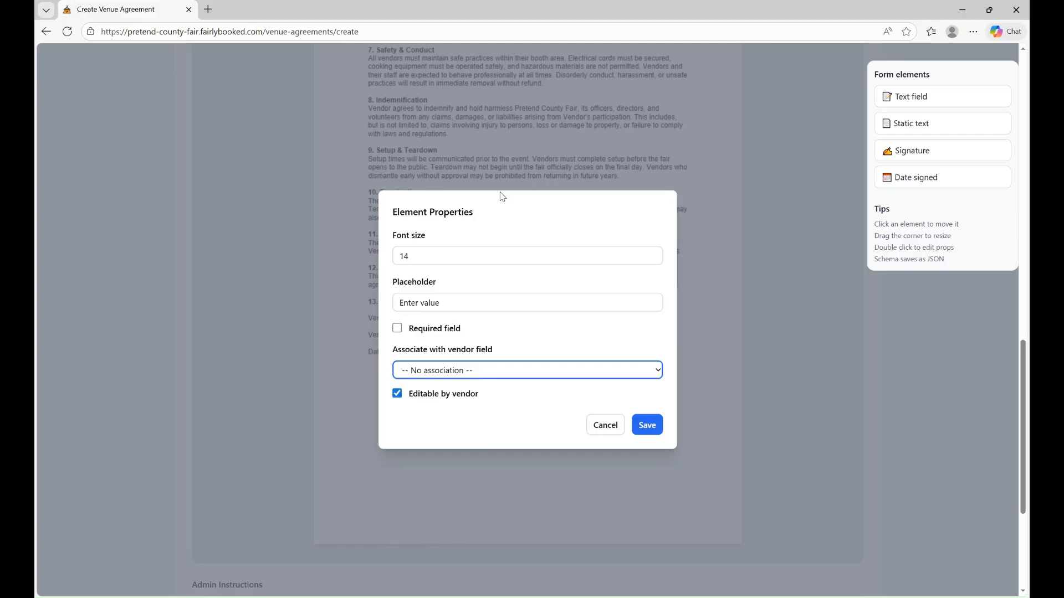
{"action": "key", "text": "Down"}
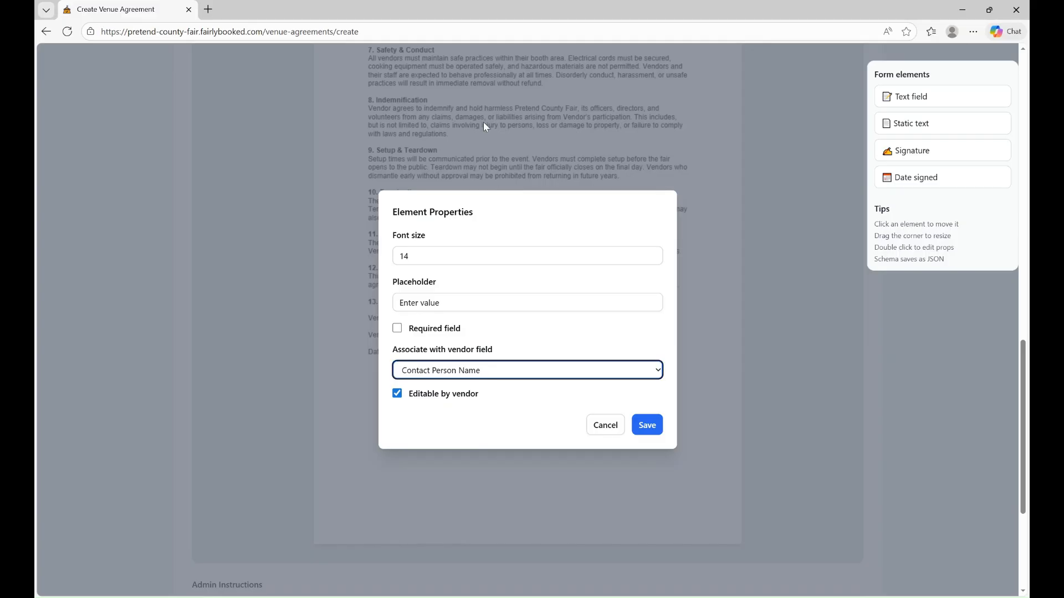
{"action": "left_click", "coordinate": [435, 397]}
{"action": "left_click", "coordinate": [396, 395]}
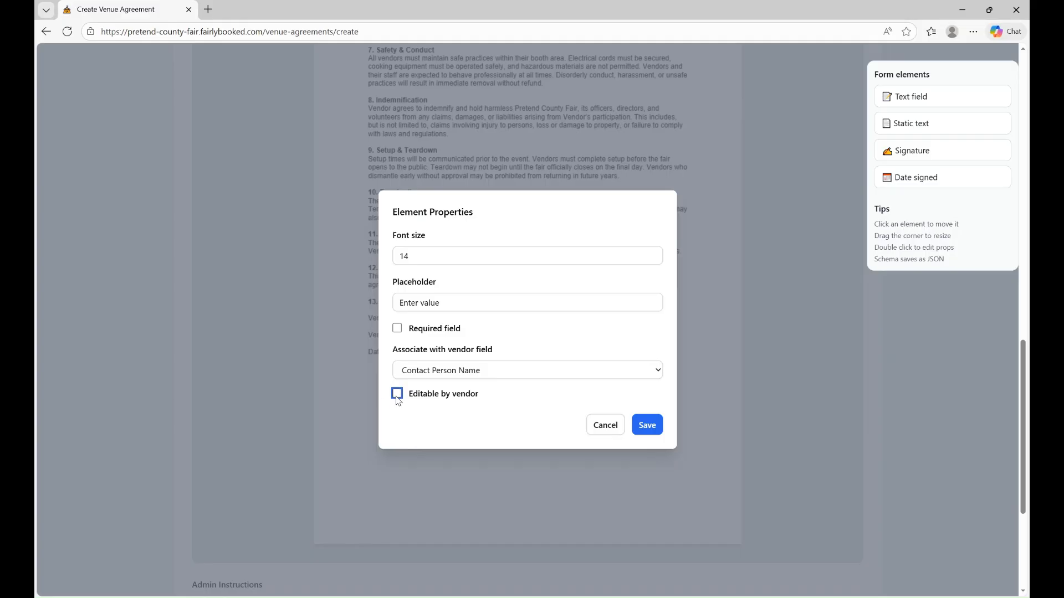
{"action": "left_click", "coordinate": [612, 436]}
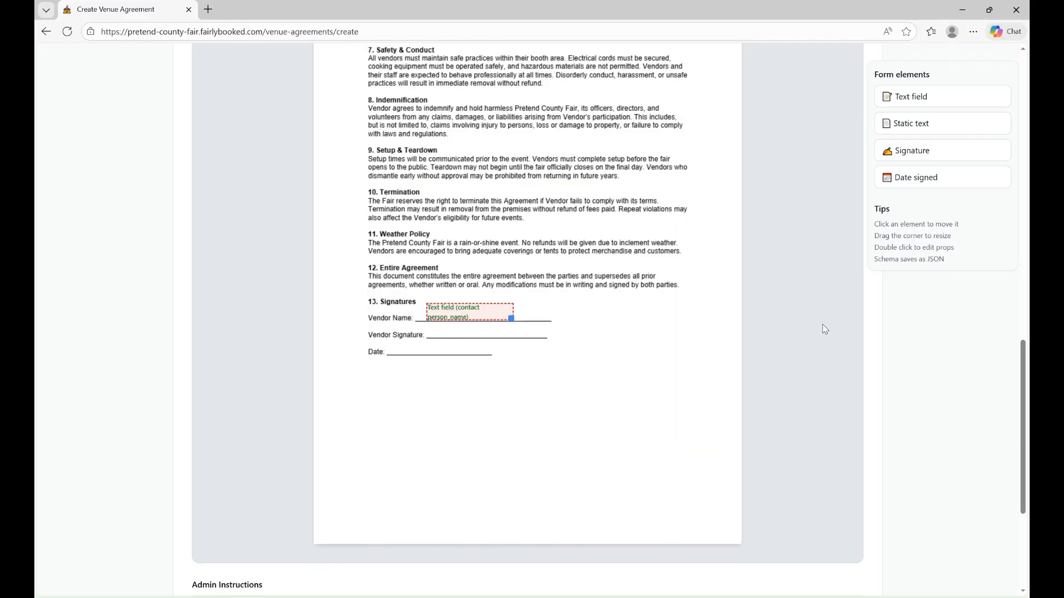
{"action": "scroll", "coordinate": [662, 240], "scroll_direction": "up", "scroll_amount": 9}
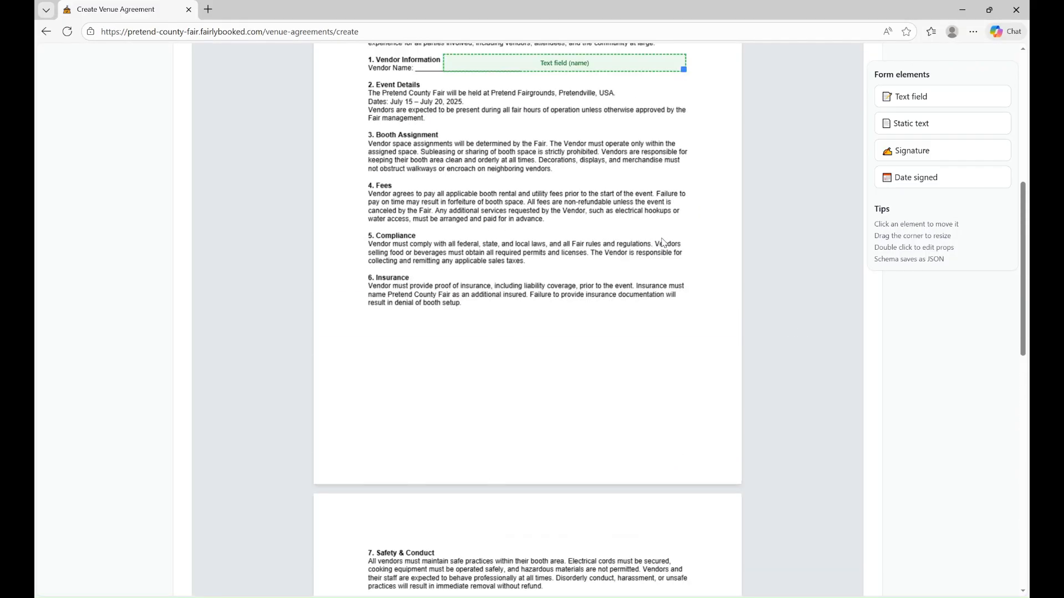
{"action": "scroll", "coordinate": [662, 243], "scroll_direction": "up", "scroll_amount": 6}
{"action": "scroll", "coordinate": [664, 243], "scroll_direction": "down", "scroll_amount": 4}
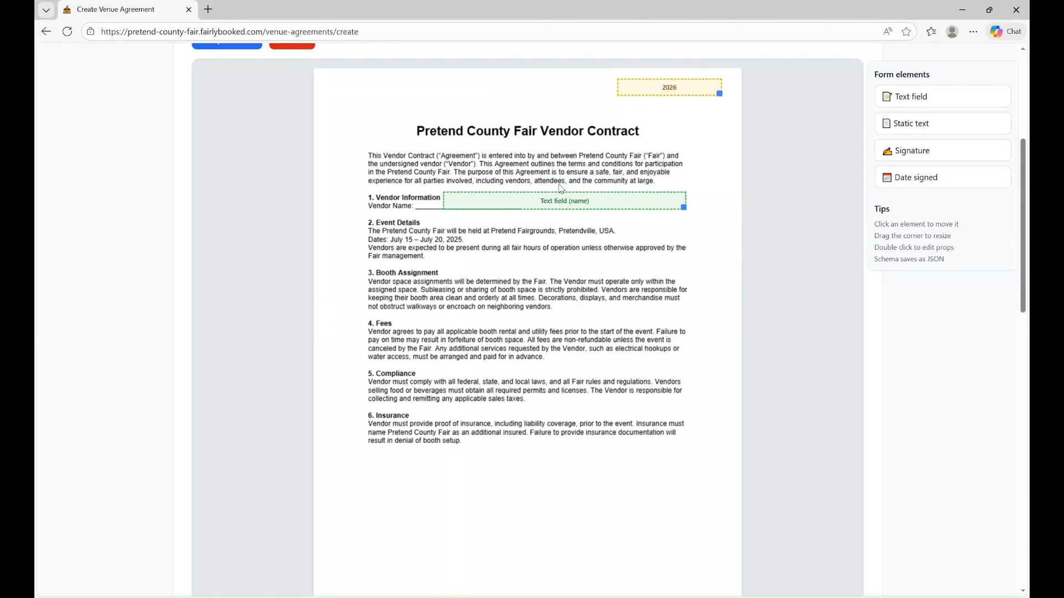
Step: Widen the Contact Person Name text field under section 13 so it spans past the end of the Vendor Name line
{"action": "scroll", "coordinate": [597, 287], "scroll_direction": "down", "scroll_amount": 10}
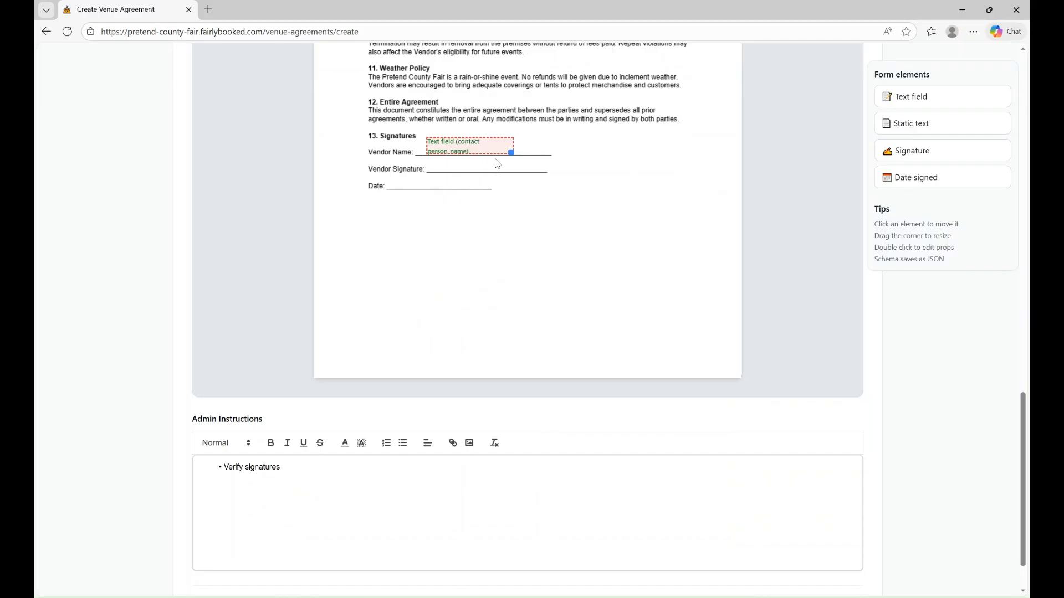
{"action": "left_click_drag", "start_coordinate": [511, 153], "coordinate": [586, 160]}
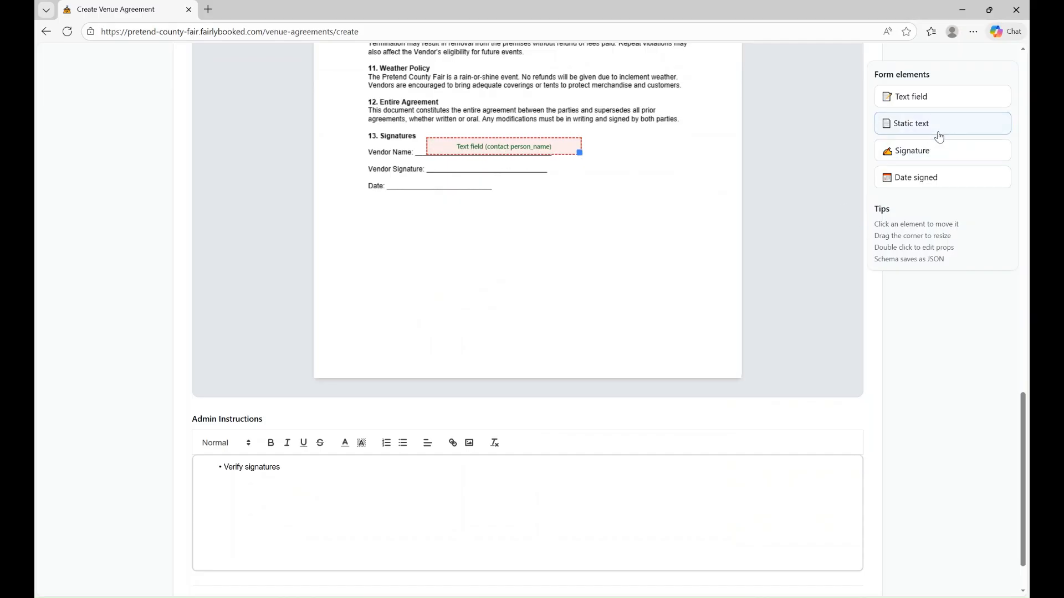
Step: Place a signature field on the Vendor Signature line, shrink it to fit the line, and save its properties
{"action": "left_click", "coordinate": [910, 150]}
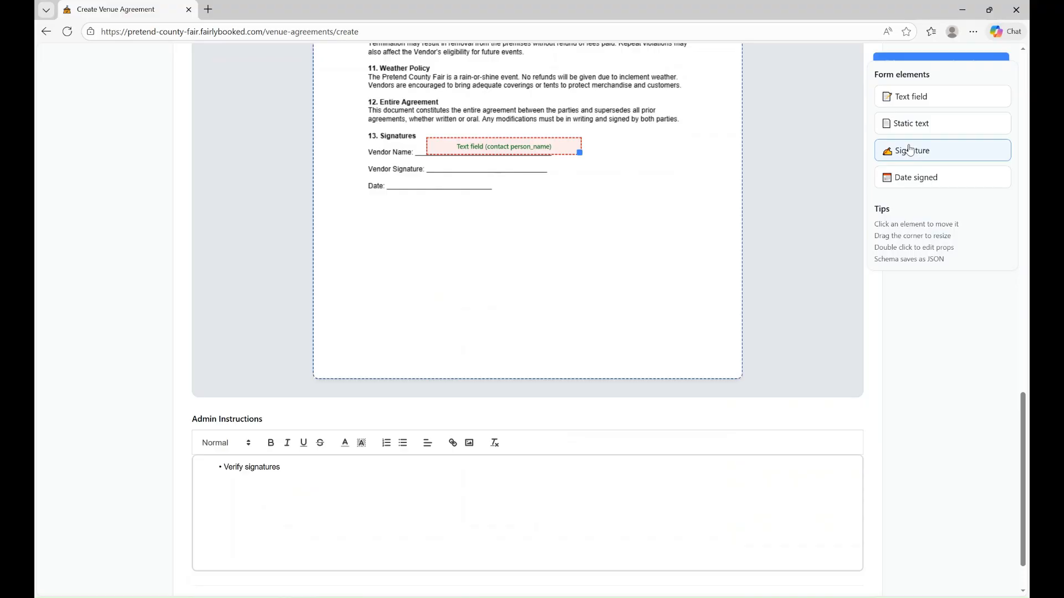
{"action": "left_click", "coordinate": [430, 158]}
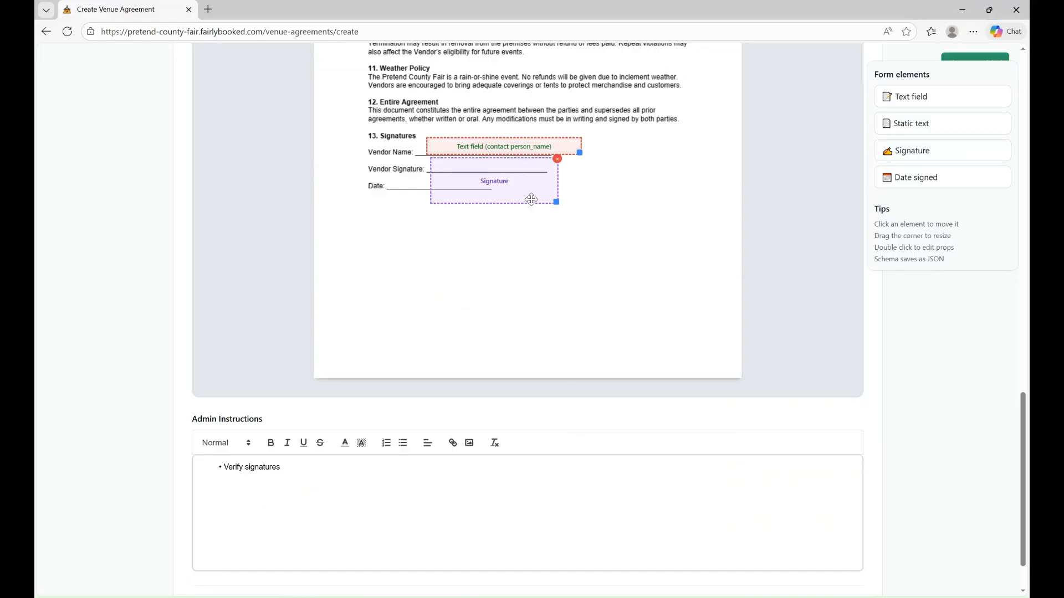
{"action": "left_click_drag", "start_coordinate": [553, 202], "coordinate": [548, 172]}
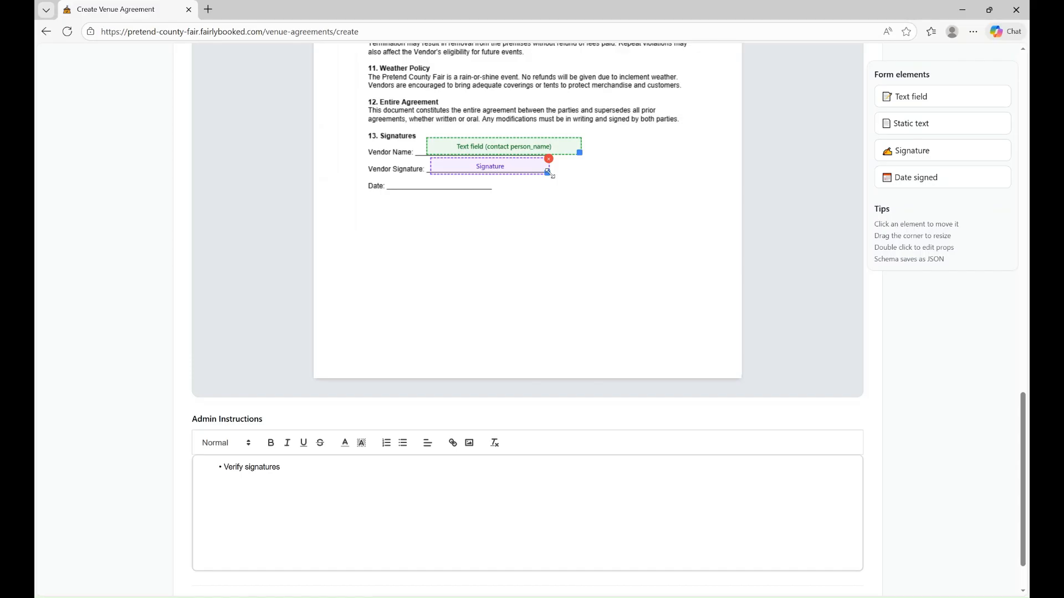
{"action": "double_click", "coordinate": [513, 169]}
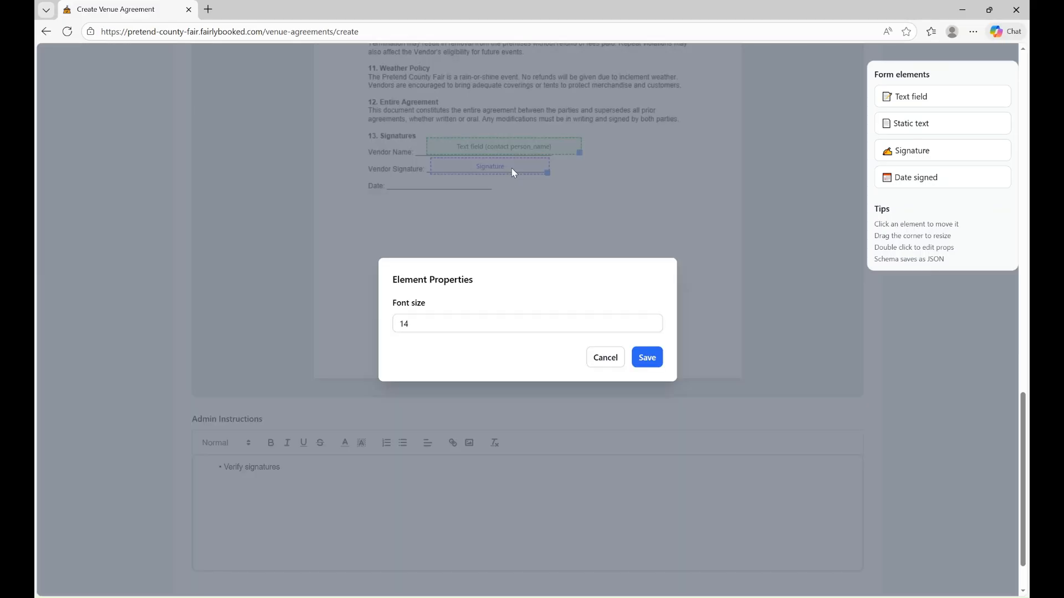
{"action": "left_click", "coordinate": [646, 358]}
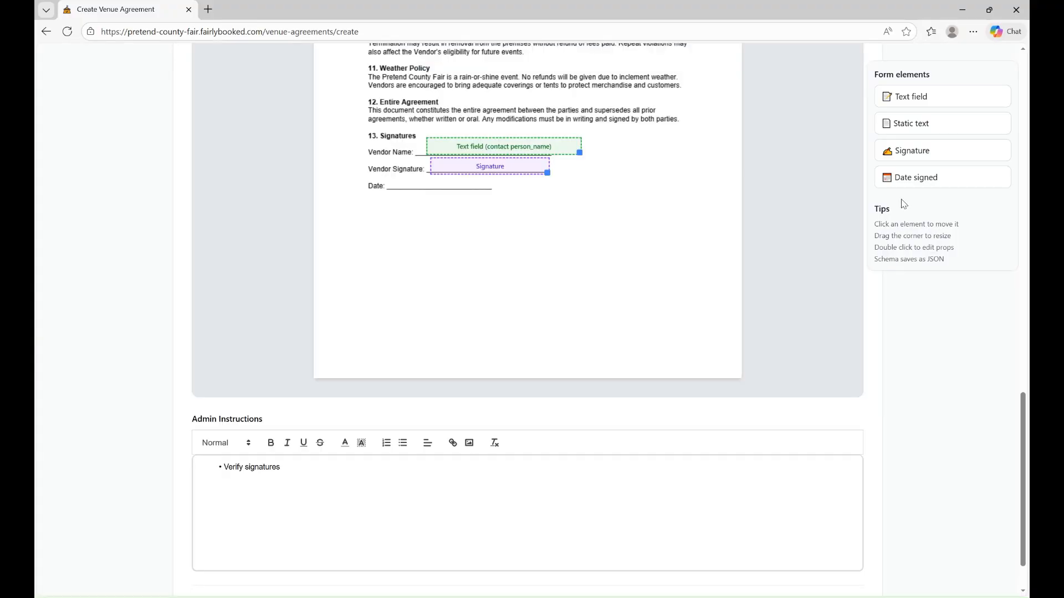
Step: Place a date signed field on the Date line under section 13 and save its properties
{"action": "left_click", "coordinate": [920, 178]}
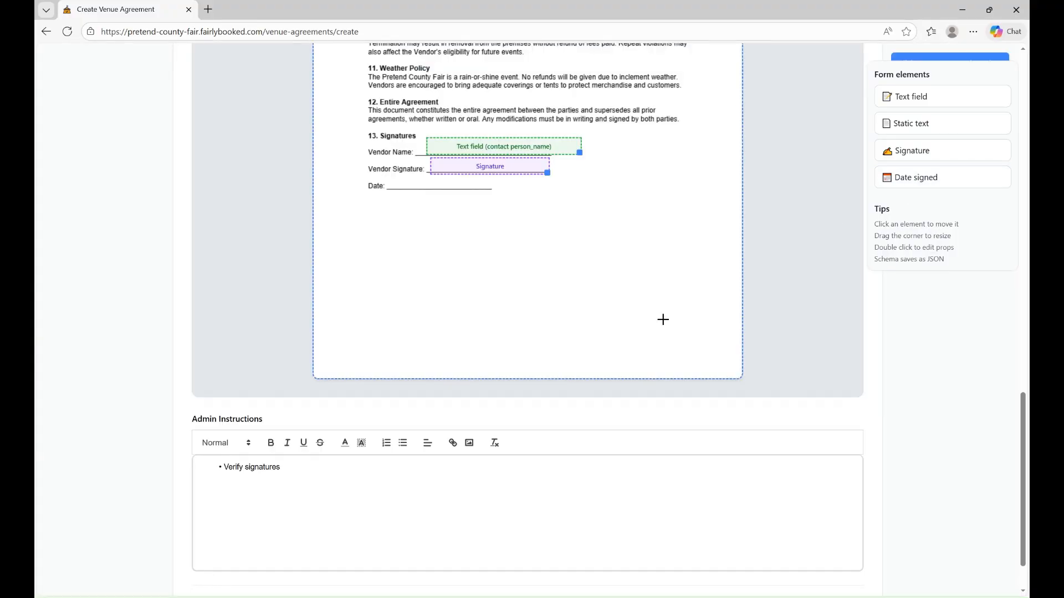
{"action": "left_click", "coordinate": [393, 175]}
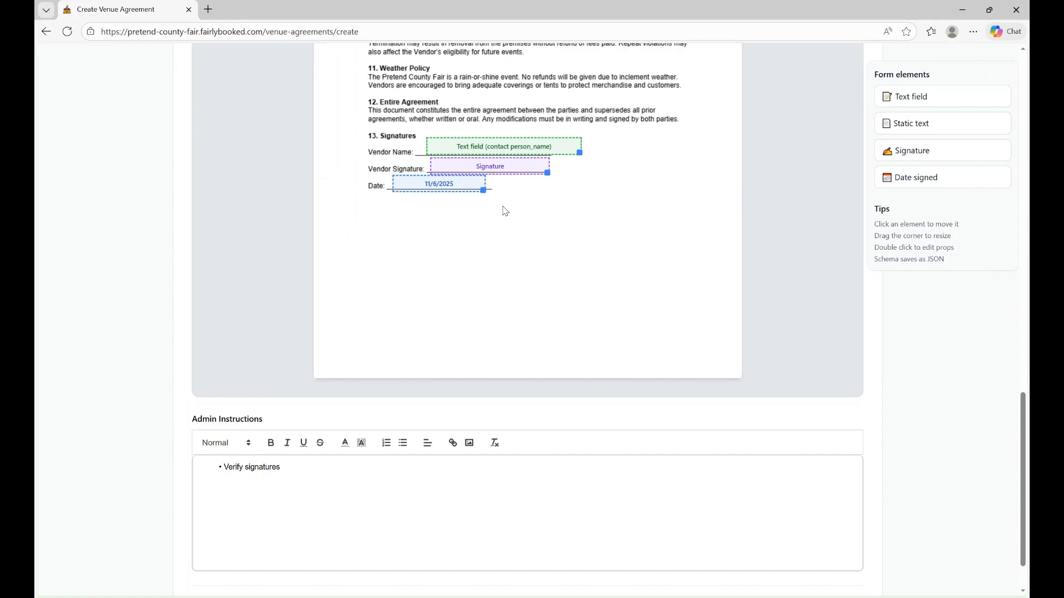
{"action": "double_click", "coordinate": [439, 183]}
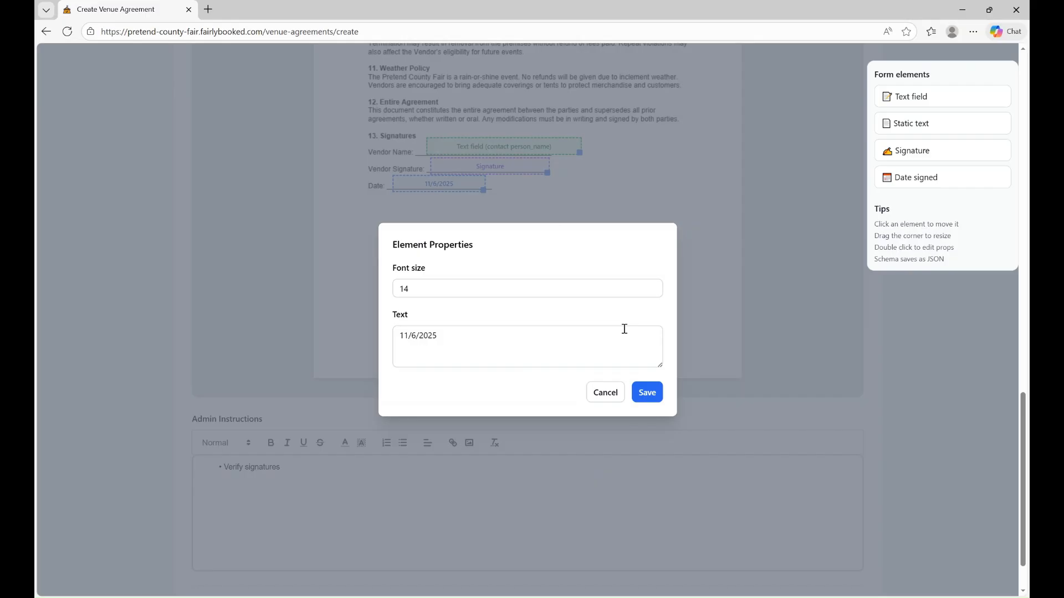
{"action": "left_click", "coordinate": [648, 393]}
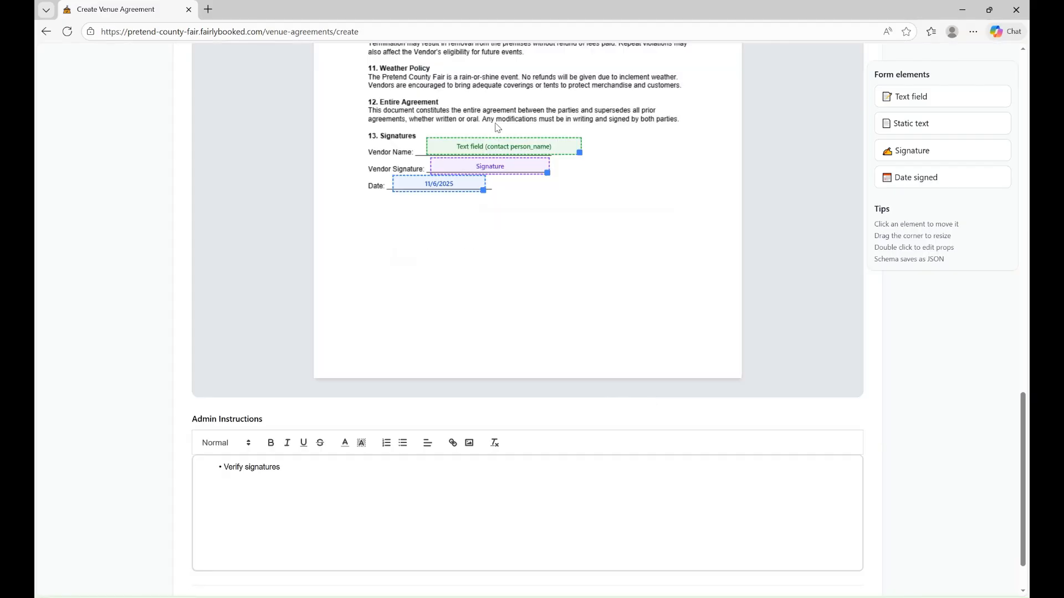
Step: Look over the placed form fields and create the vendor contract agreement
{"action": "scroll", "coordinate": [798, 235], "scroll_direction": "up", "scroll_amount": 8}
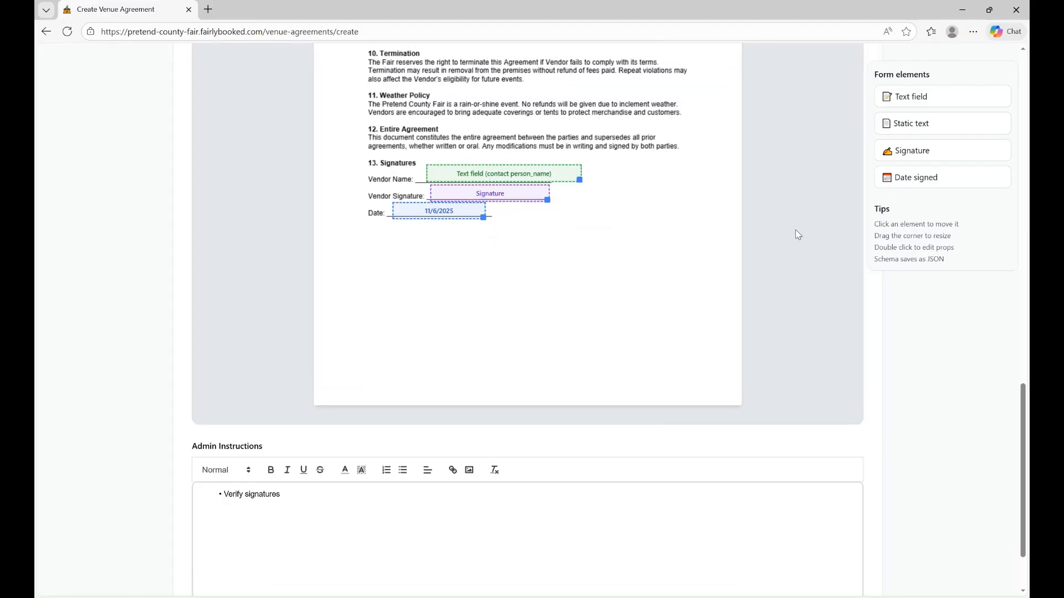
{"action": "scroll", "coordinate": [798, 235], "scroll_direction": "up", "scroll_amount": 8}
{"action": "scroll", "coordinate": [797, 235], "scroll_direction": "down", "scroll_amount": 15}
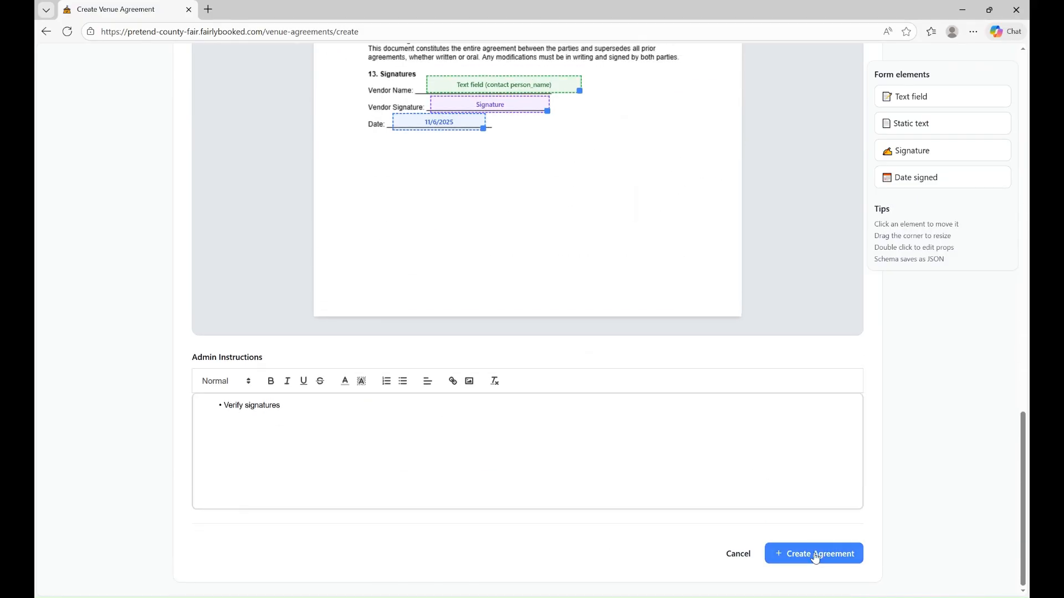
{"action": "left_click", "coordinate": [796, 557]}
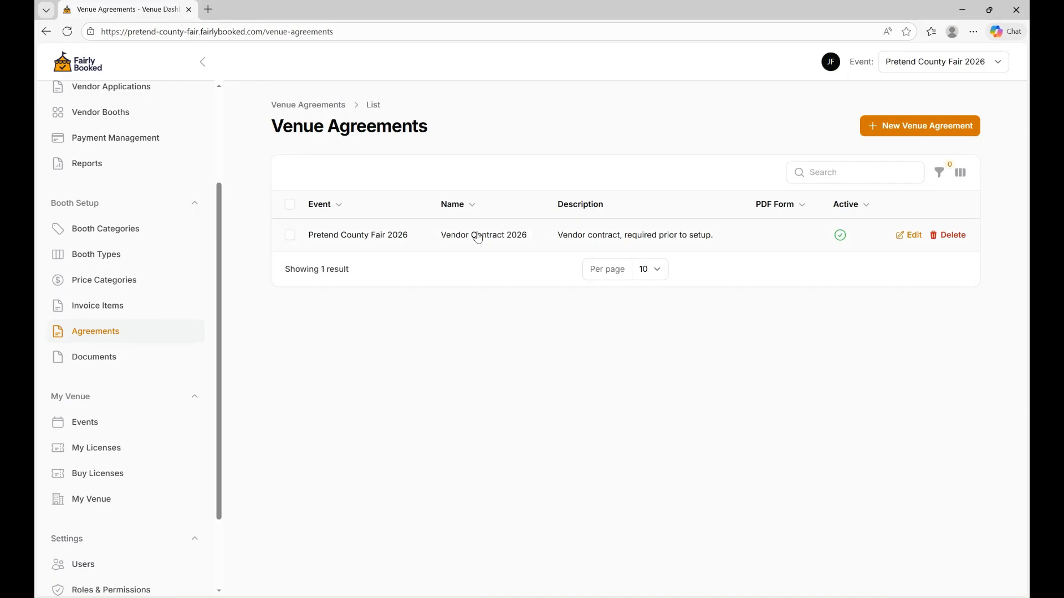
Step: Reopen the Vendor Contract 2026 agreement for editing, review its details and form fields, and save the agreement again
{"action": "left_click", "coordinate": [909, 236]}
{"action": "scroll", "coordinate": [679, 345], "scroll_direction": "down", "scroll_amount": 15}
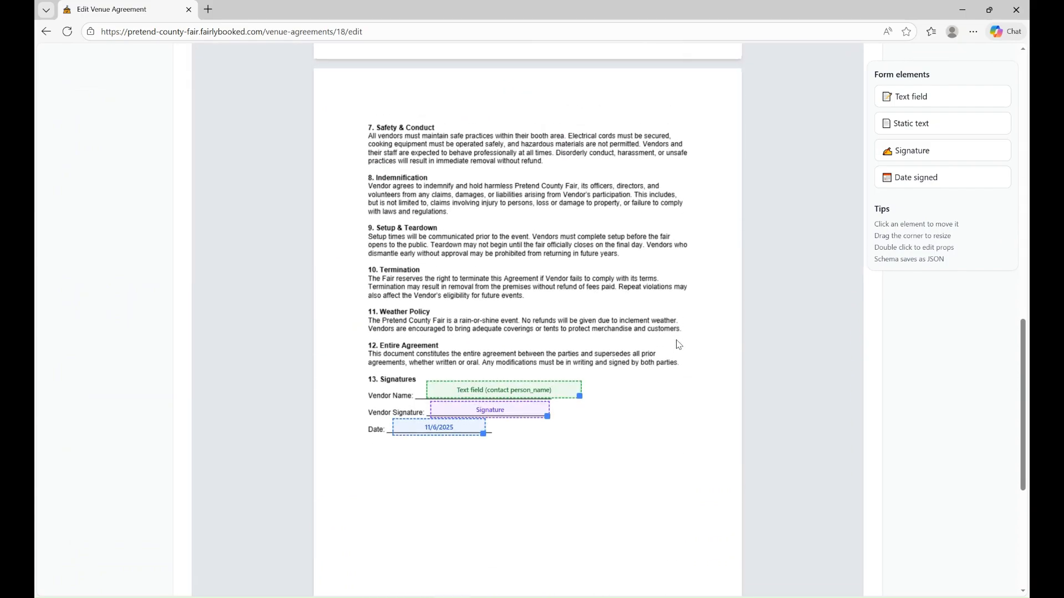
{"action": "scroll", "coordinate": [679, 344], "scroll_direction": "up", "scroll_amount": 15}
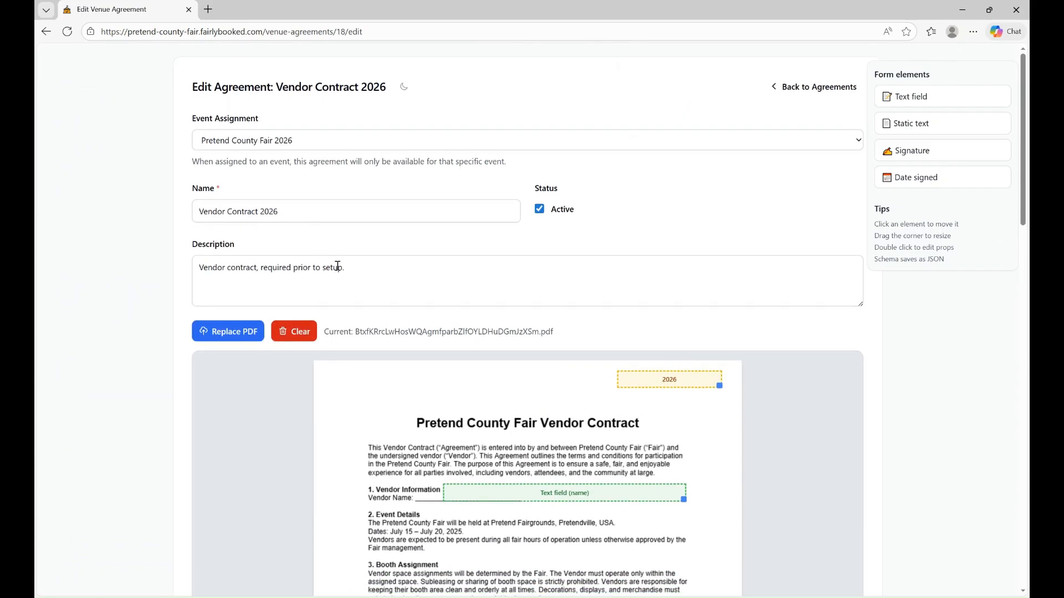
{"action": "scroll", "coordinate": [37, 321], "scroll_direction": "down", "scroll_amount": 15}
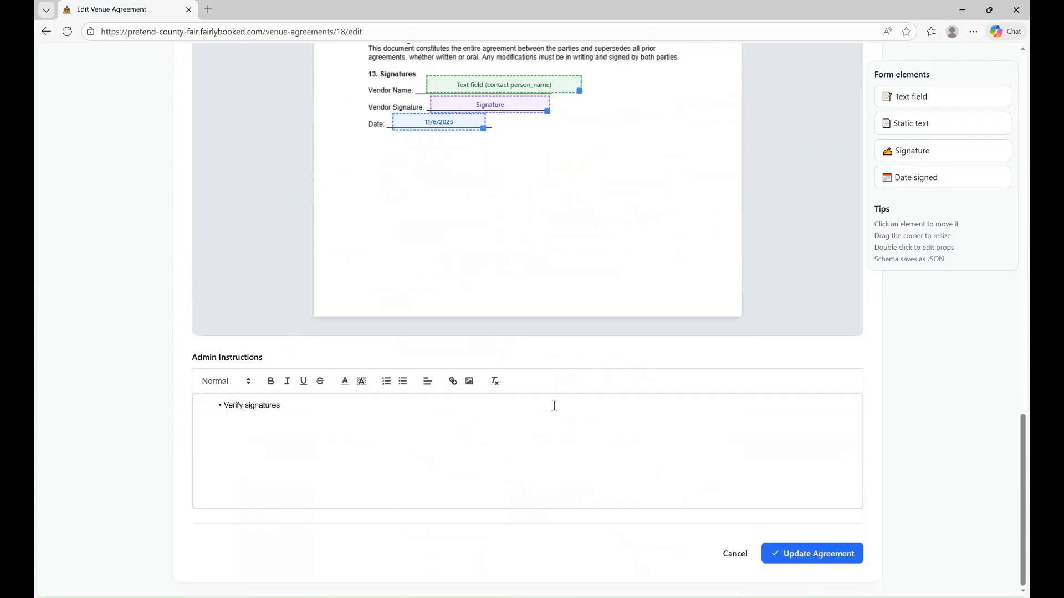
{"action": "left_click", "coordinate": [776, 553]}
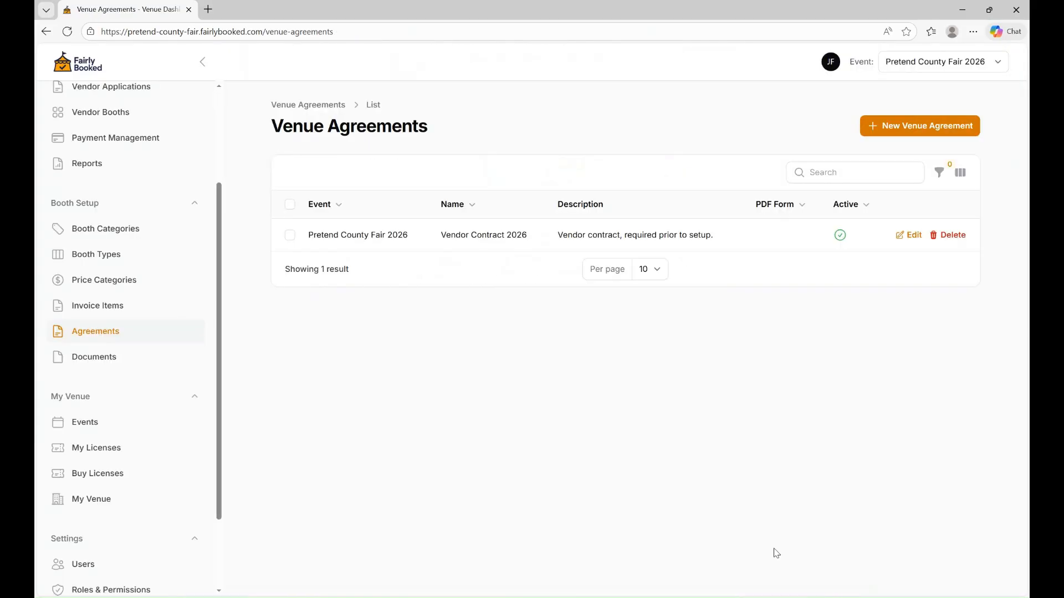